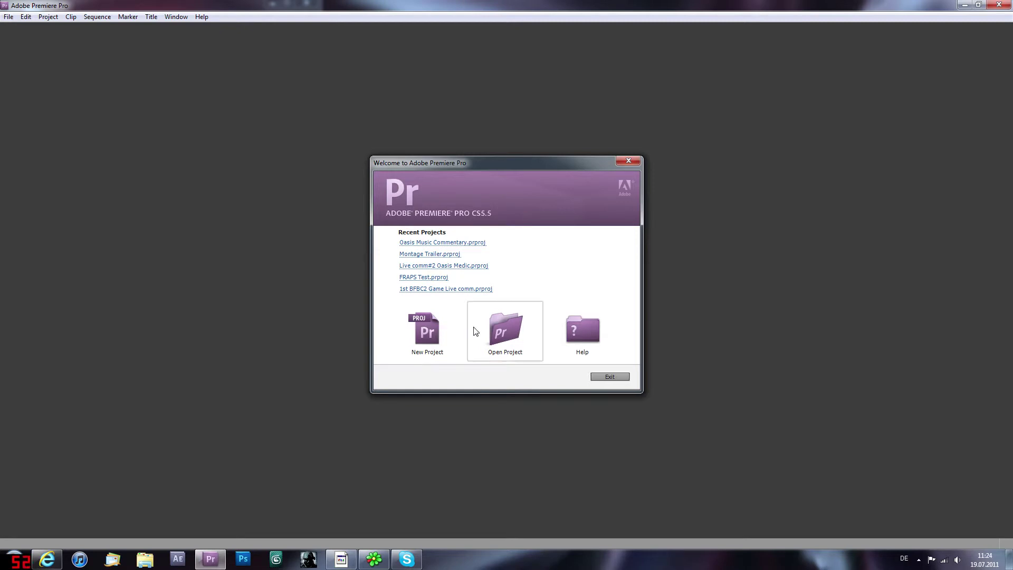
Step: Create a new Premiere project named Testproject in the Projects folder on drive F:
{"action": "left_click", "coordinate": [439, 335]}
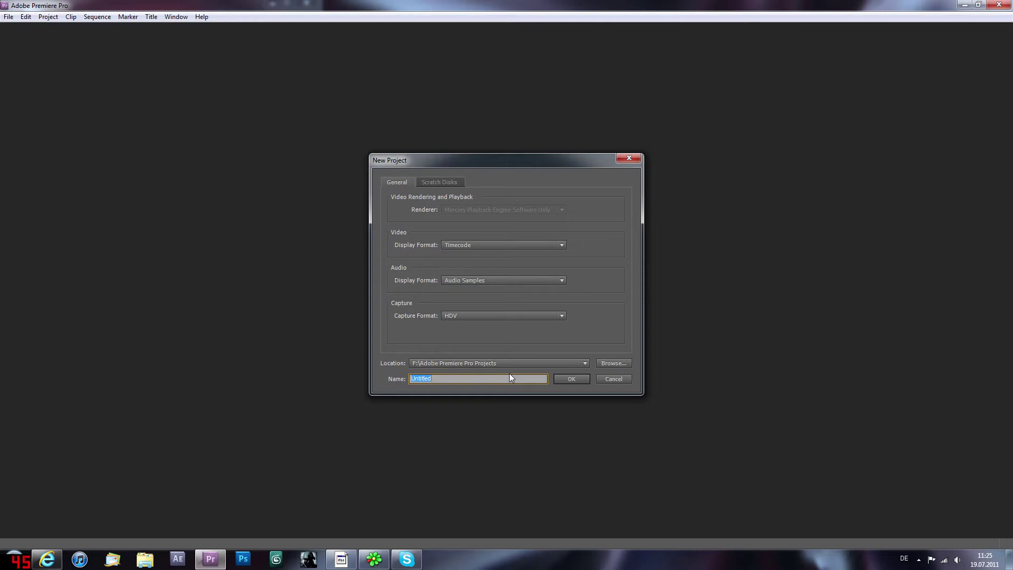
{"action": "type", "text": "Testproject"}
{"action": "key", "text": "Return"}
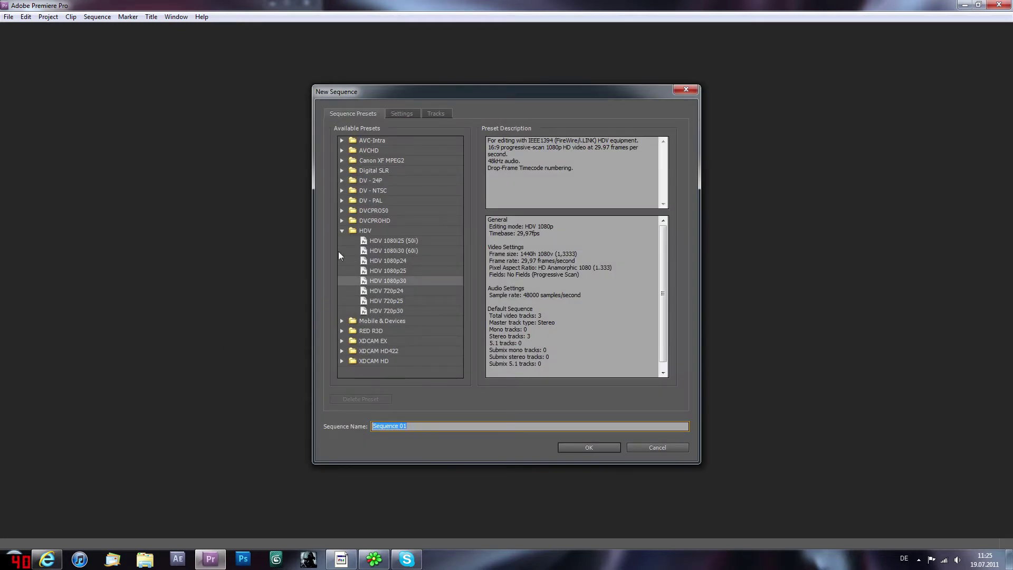
Step: Accept a sequence preset in the New Sequence dialog to create Sequence 01
{"action": "left_click", "coordinate": [371, 117]}
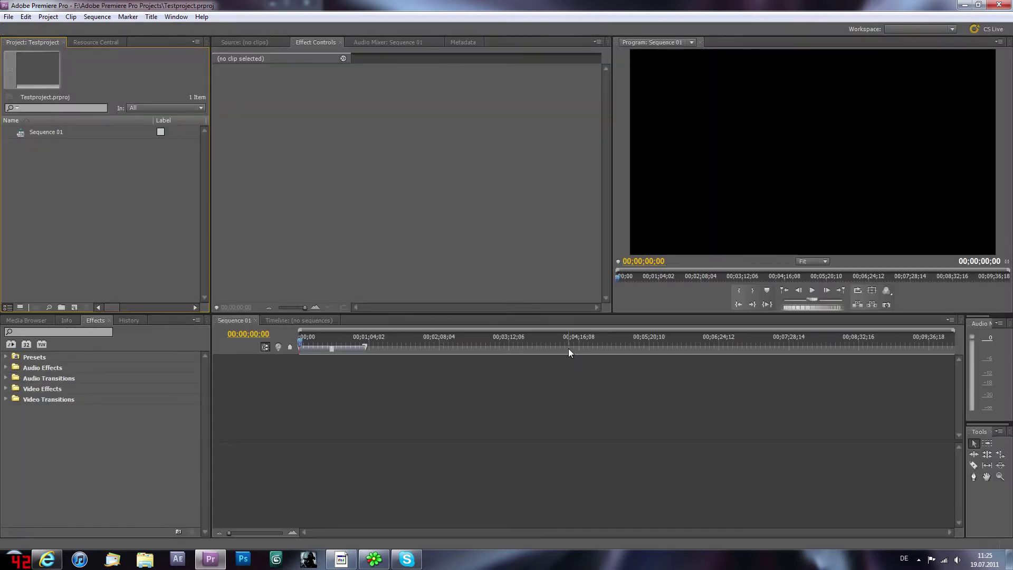
{"action": "left_click", "coordinate": [145, 559]}
Step: Browse to Vol.2 (F:) > Videos > FRAPS Uncut and scroll to the newest clips
{"action": "left_click", "coordinate": [314, 217]}
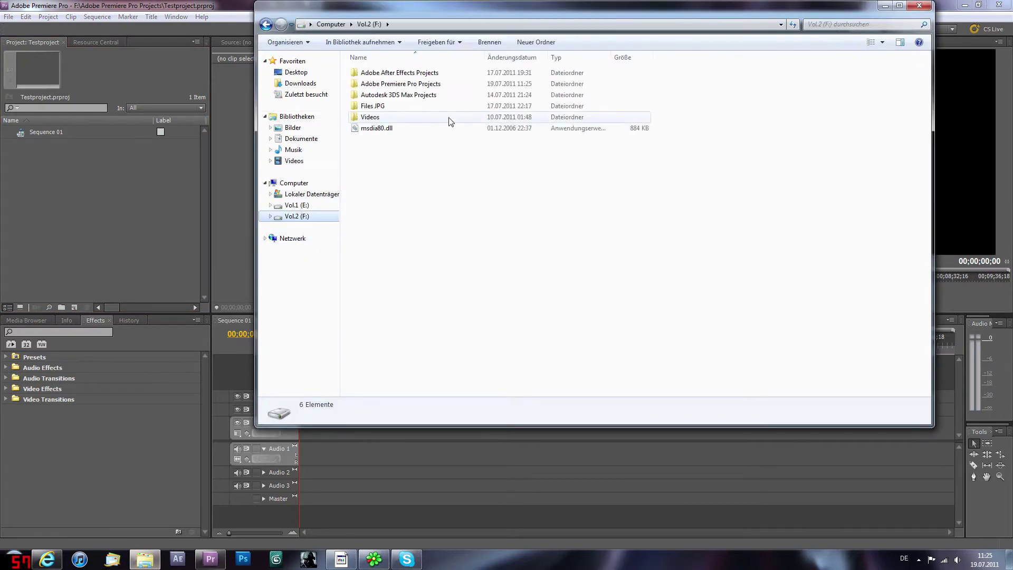
{"action": "double_click", "coordinate": [415, 118]}
{"action": "double_click", "coordinate": [473, 78]}
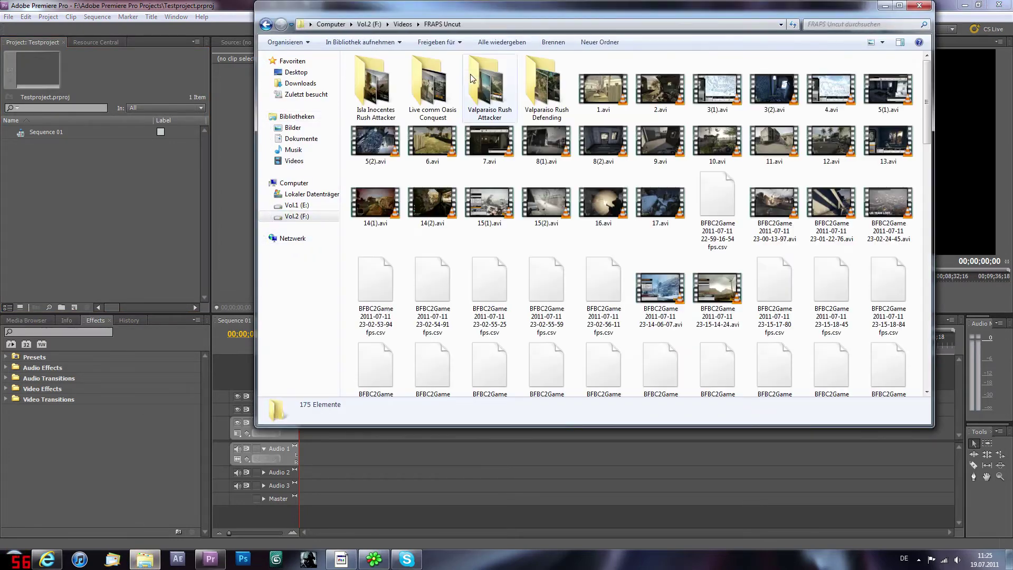
{"action": "scroll", "coordinate": [732, 231], "scroll_direction": "down", "scroll_amount": 10}
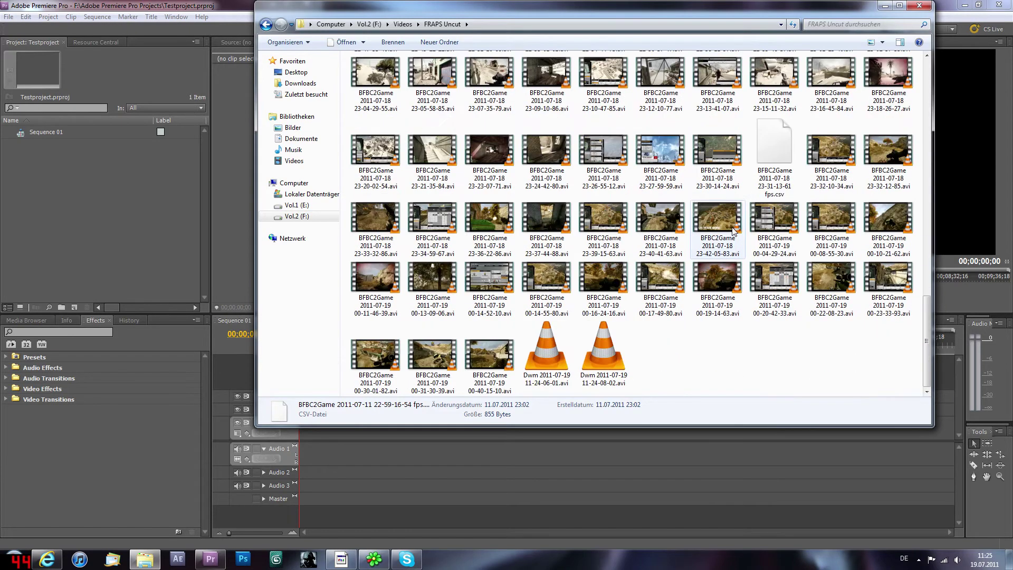
Step: Try marquee-selecting the three Dwm recordings at the bottom of the file grid
{"action": "left_click_drag", "start_coordinate": [693, 343], "coordinate": [351, 393]}
{"action": "left_click", "coordinate": [527, 395]}
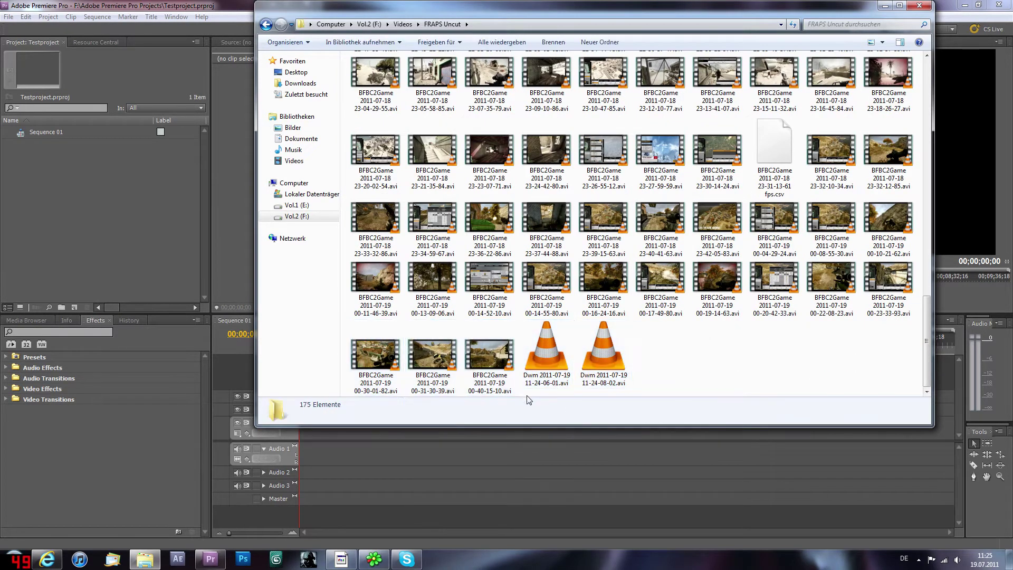
{"action": "left_click_drag", "start_coordinate": [522, 398], "coordinate": [688, 343]}
{"action": "left_click_drag", "start_coordinate": [517, 391], "coordinate": [744, 338]}
{"action": "left_click", "coordinate": [527, 394]}
{"action": "left_click_drag", "start_coordinate": [745, 336], "coordinate": [531, 393]}
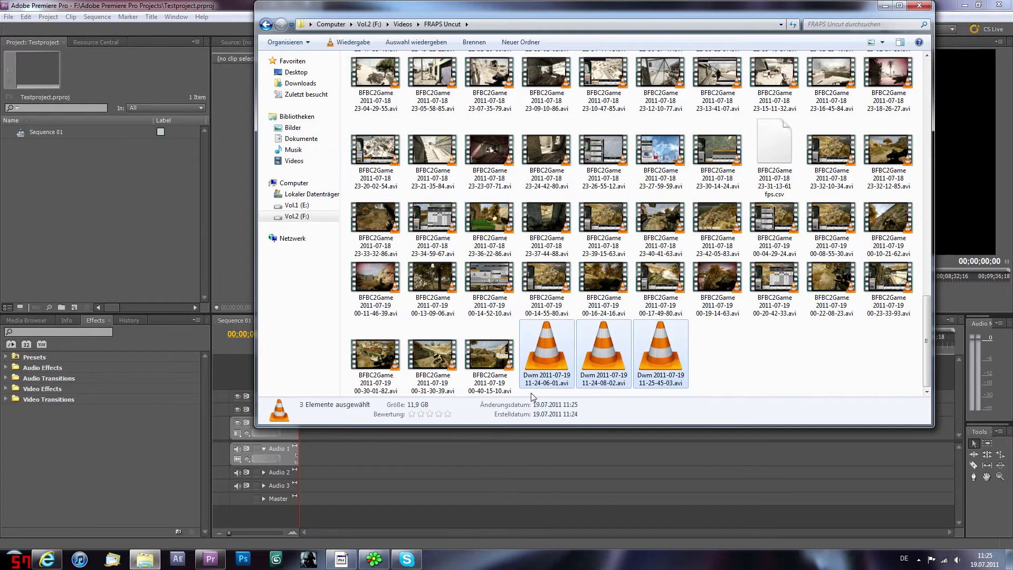
{"action": "left_click", "coordinate": [527, 395]}
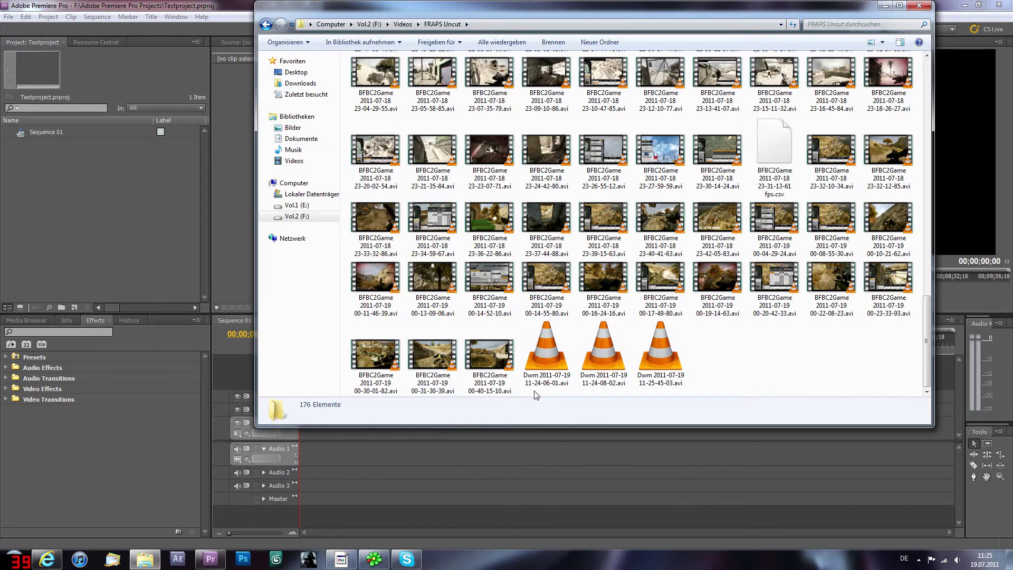
{"action": "left_click_drag", "start_coordinate": [544, 393], "coordinate": [707, 350]}
{"action": "left_click", "coordinate": [741, 375]}
{"action": "left_click_drag", "start_coordinate": [519, 396], "coordinate": [683, 322]}
{"action": "left_click", "coordinate": [724, 362]}
{"action": "mouse_move", "coordinate": [385, 222]}
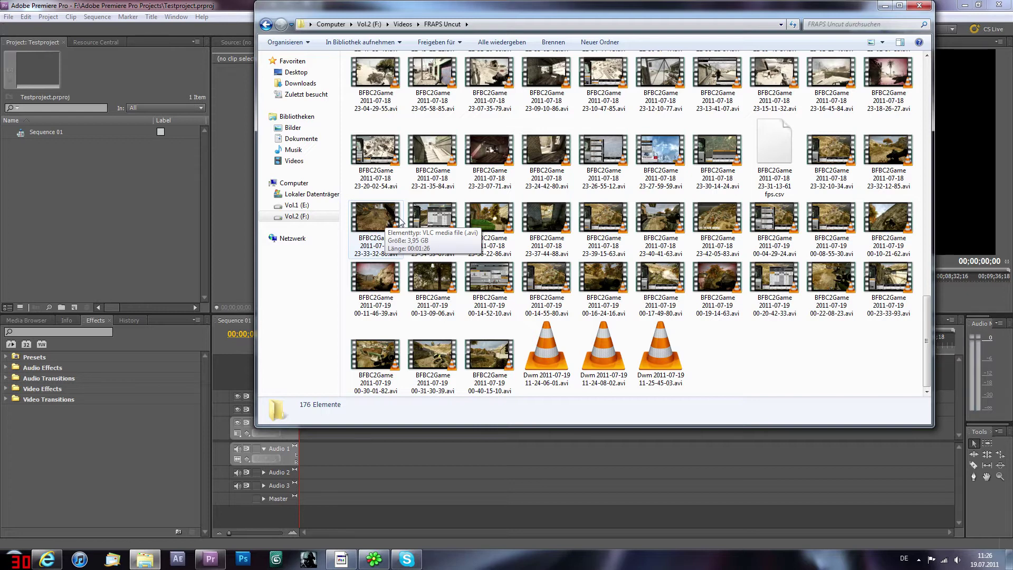
{"action": "mouse_move", "coordinate": [442, 218]}
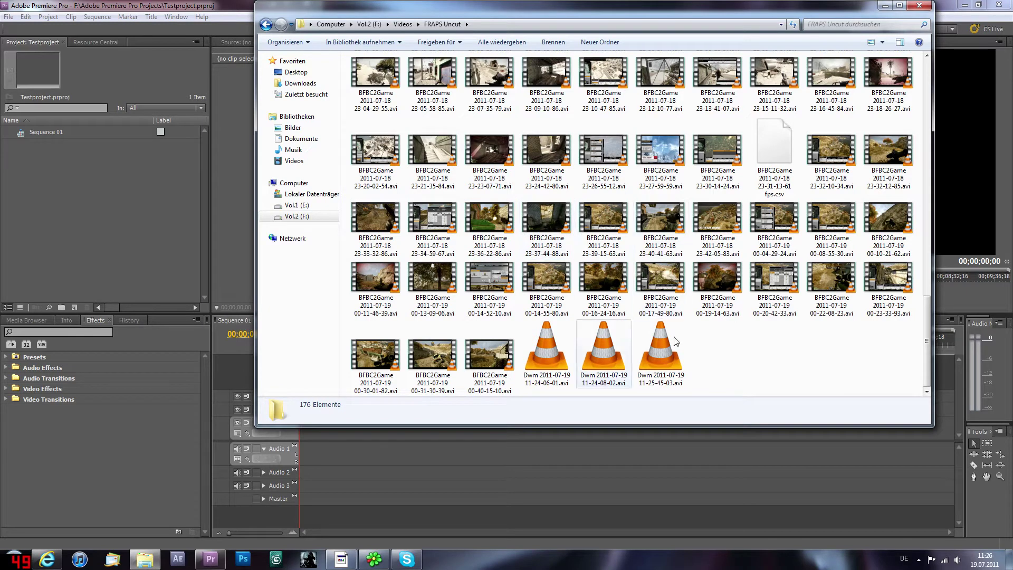
Step: Select the four Dwm .avi recordings and drag them into Premiere's Project panel
{"action": "left_click_drag", "start_coordinate": [807, 357], "coordinate": [595, 393]}
{"action": "left_click", "coordinate": [712, 379]}
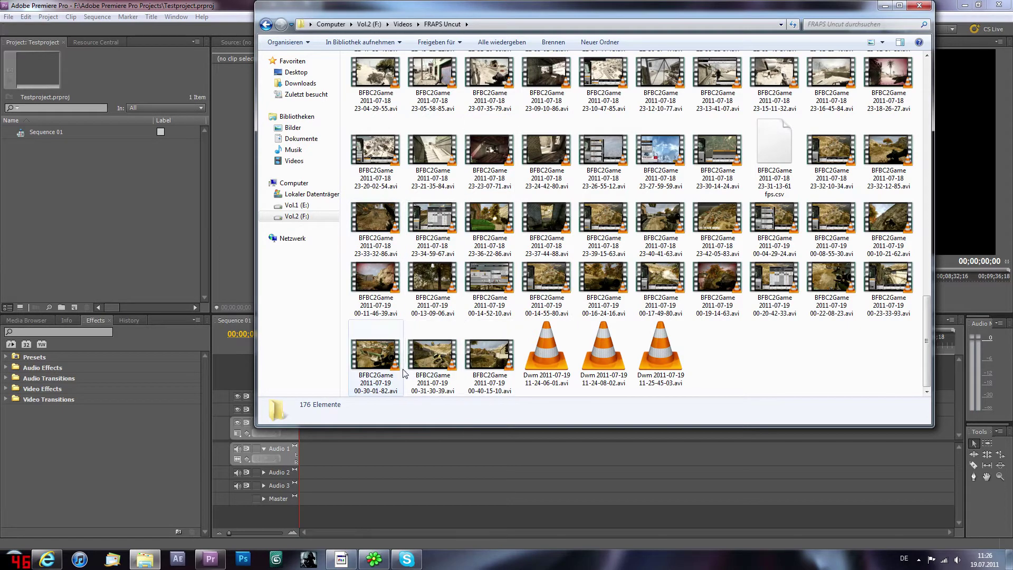
{"action": "left_click_drag", "start_coordinate": [344, 378], "coordinate": [504, 366]}
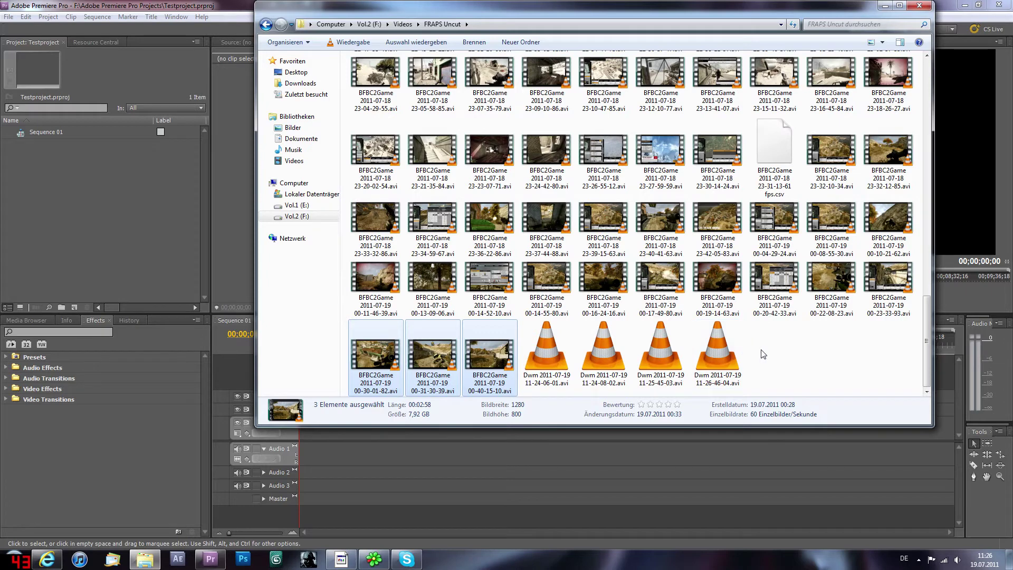
{"action": "left_click_drag", "start_coordinate": [799, 346], "coordinate": [543, 401]}
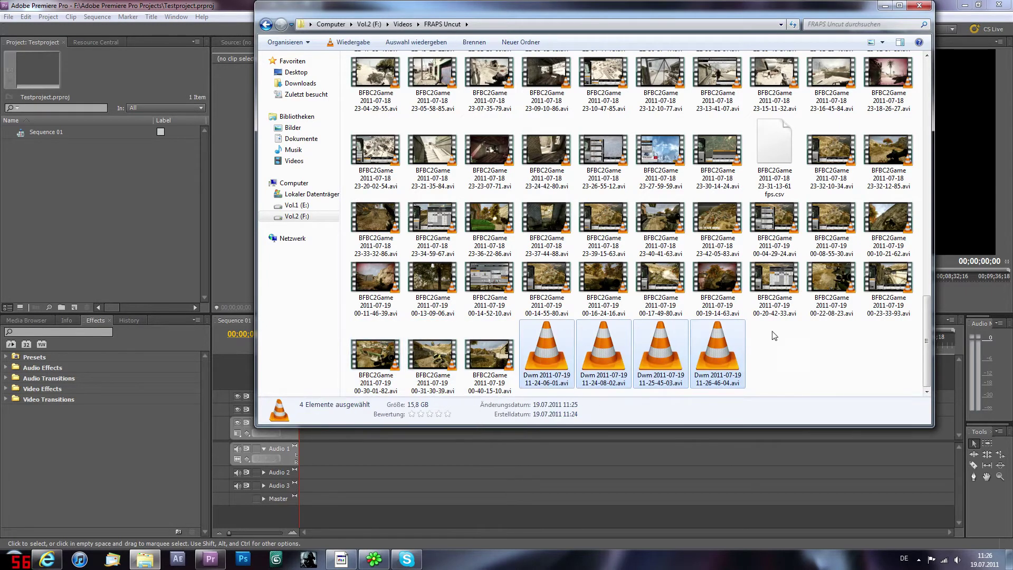
{"action": "left_click_drag", "start_coordinate": [558, 357], "coordinate": [56, 220]}
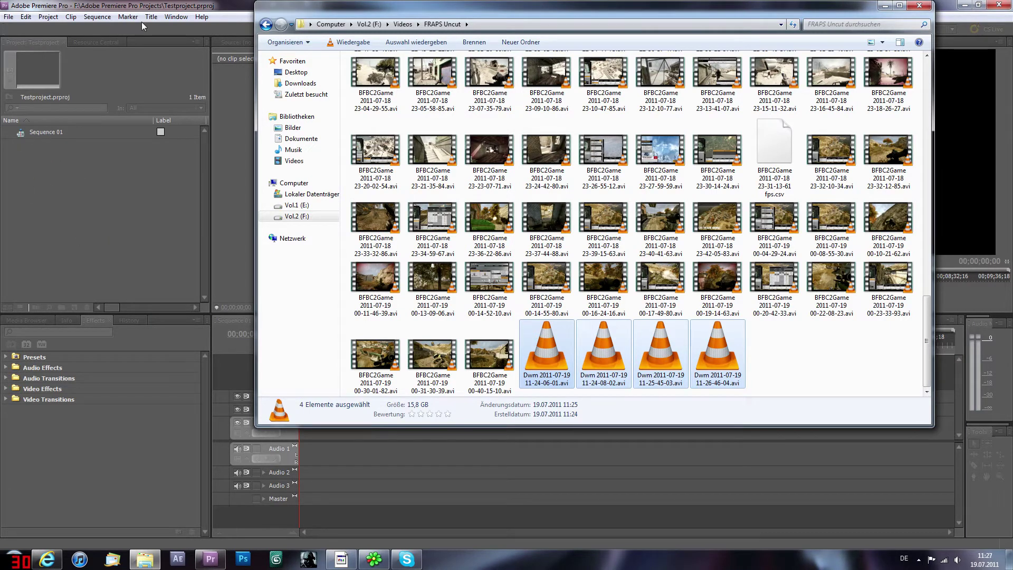
{"action": "left_click", "coordinate": [242, 5]}
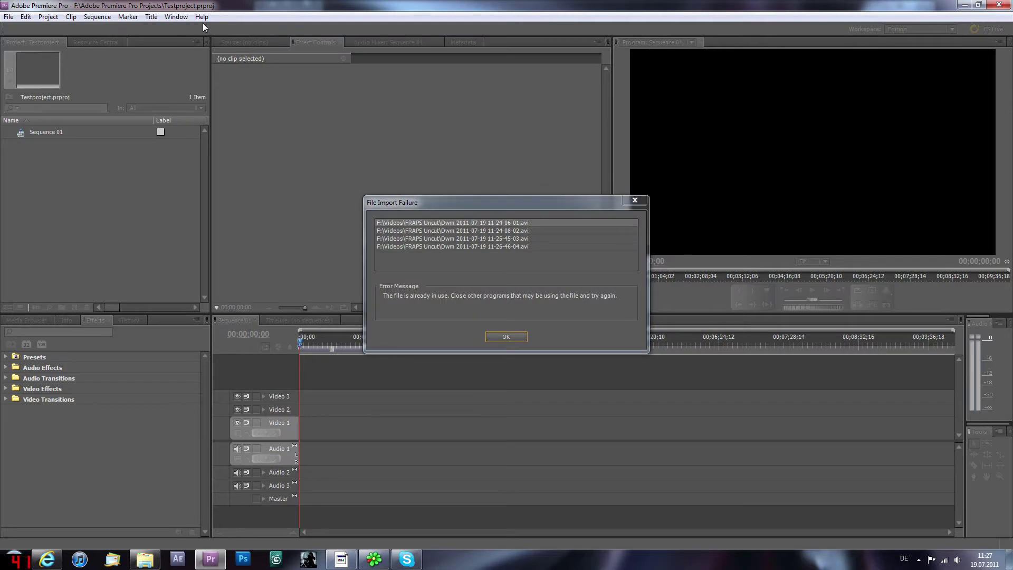
Step: Dismiss the import failure and drag the three BFBC2Game 2011-07-19 clips into the Project panel
{"action": "left_click", "coordinate": [505, 337]}
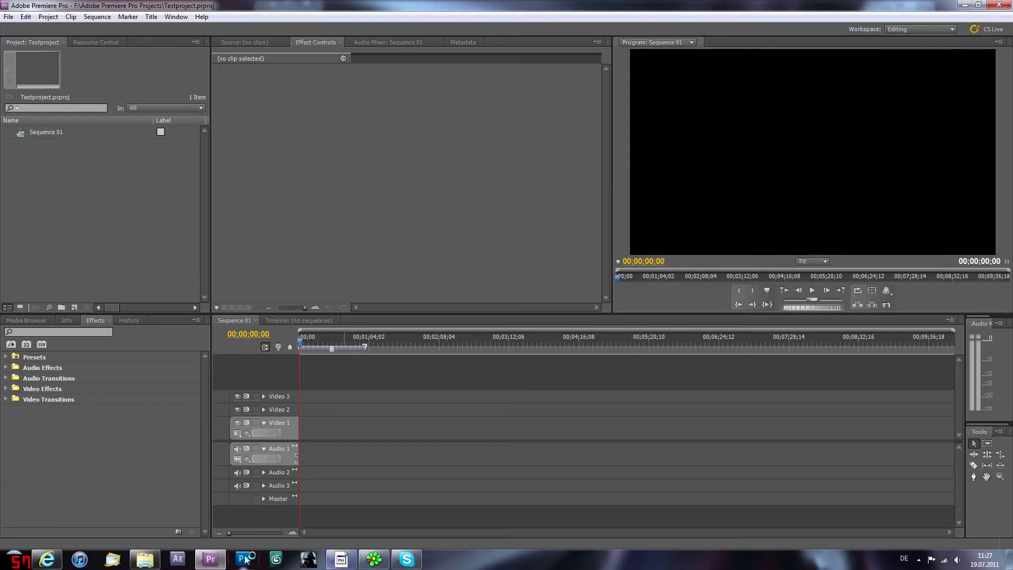
{"action": "left_click", "coordinate": [146, 559]}
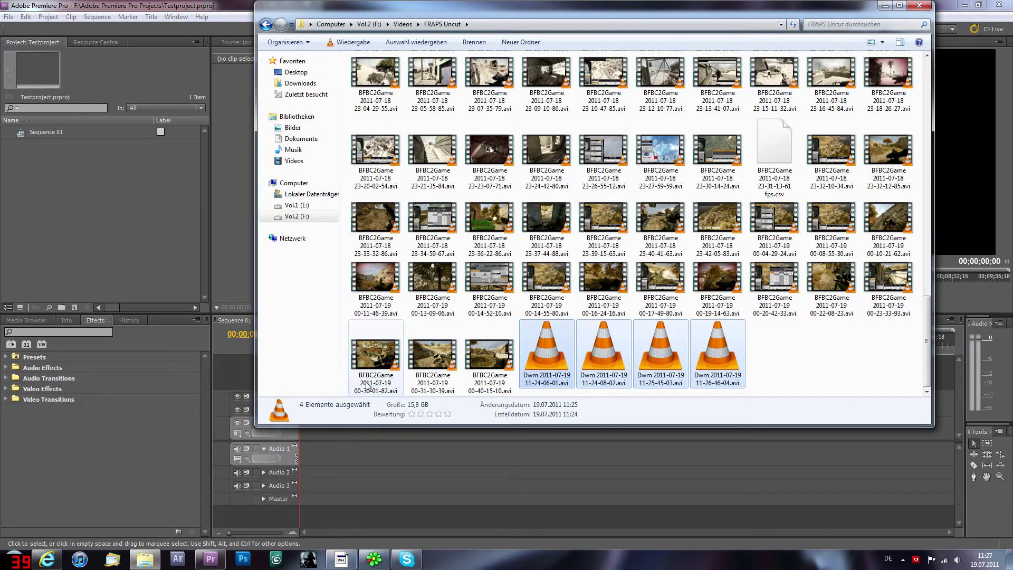
{"action": "left_click_drag", "start_coordinate": [344, 390], "coordinate": [40, 235]}
{"action": "left_click", "coordinate": [110, 249]}
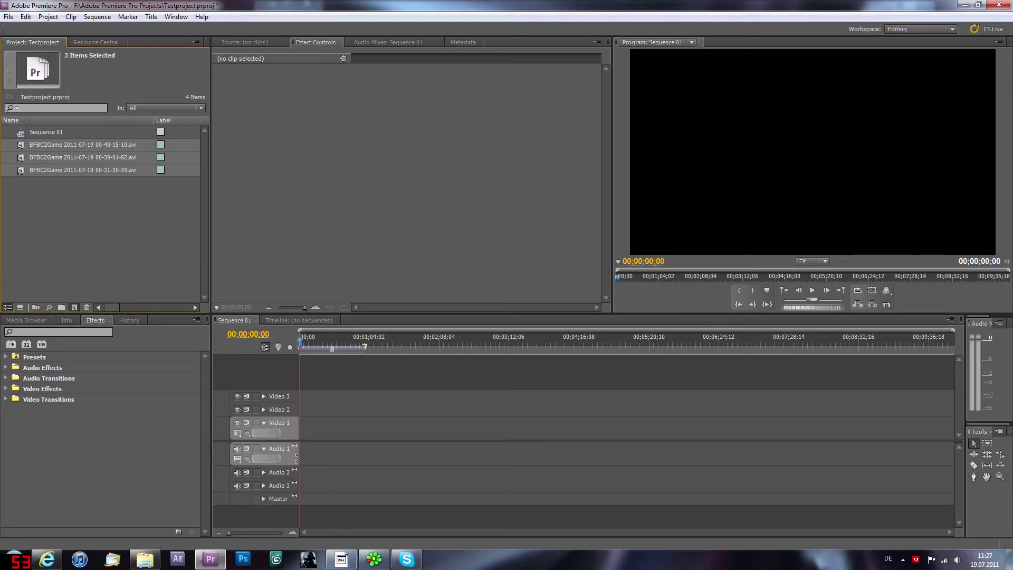
Step: Build a sequence from the BFBC2Game clips and preview the footage around 01:17
{"action": "left_click_drag", "start_coordinate": [74, 307], "coordinate": [75, 307]}
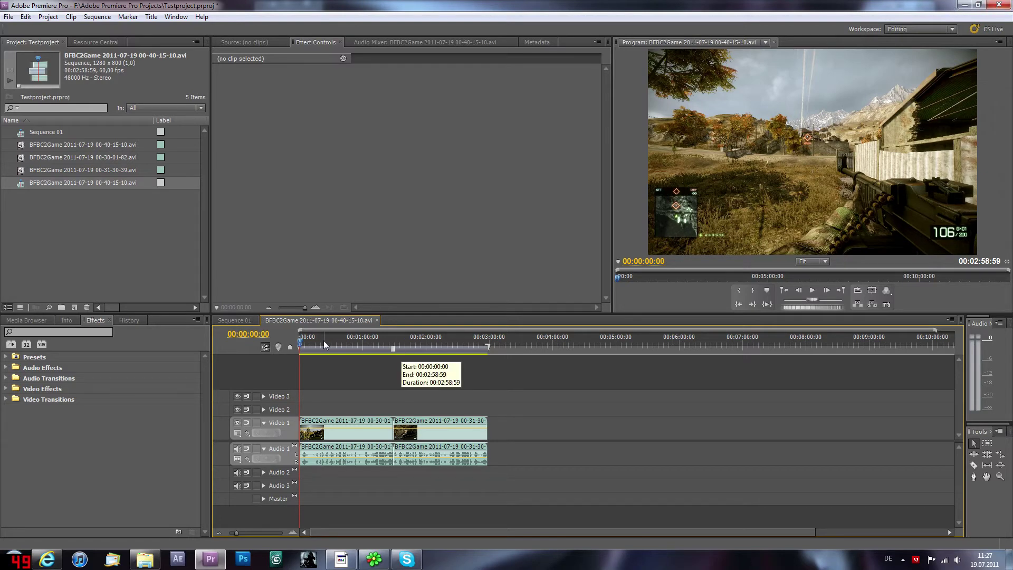
{"action": "left_click_drag", "start_coordinate": [309, 348], "coordinate": [389, 356]}
{"action": "key", "text": "space"}
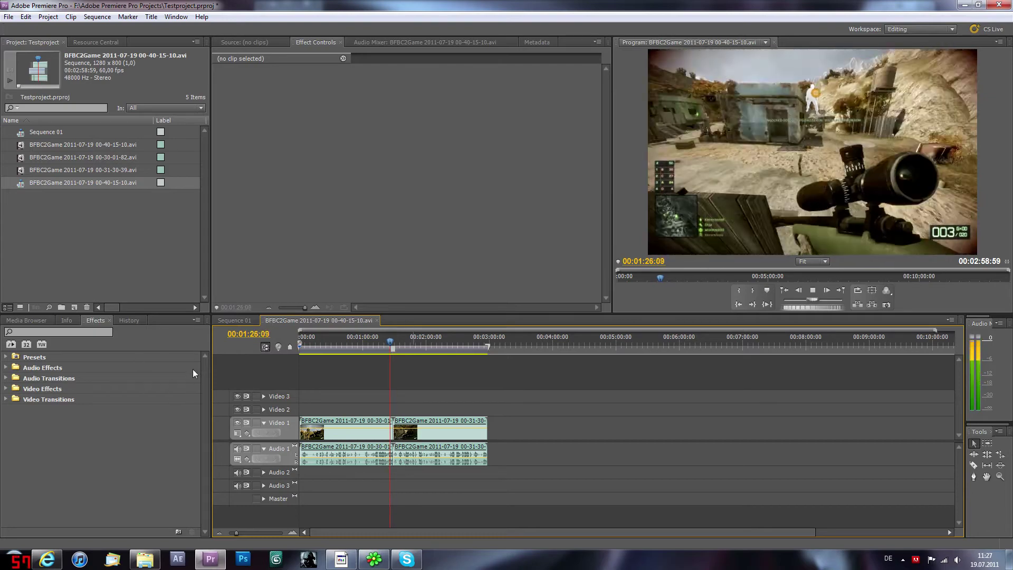
{"action": "key", "text": "space"}
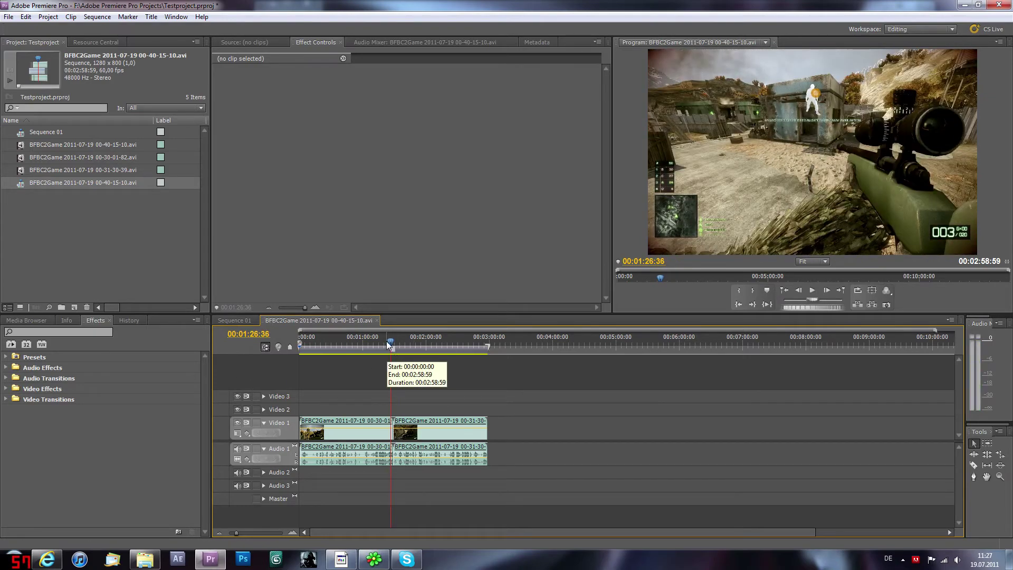
{"action": "left_click_drag", "start_coordinate": [388, 346], "coordinate": [285, 349]}
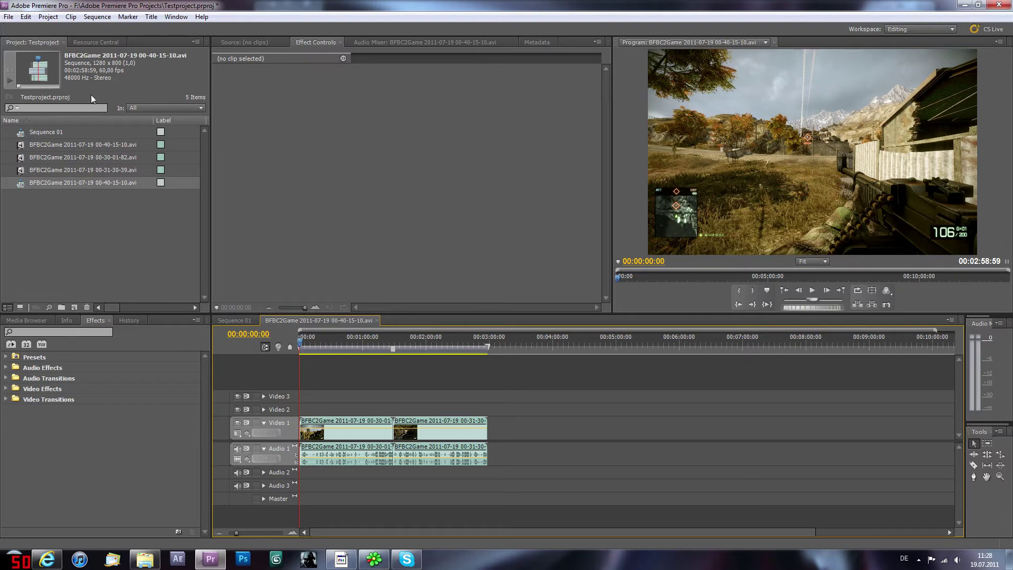
Step: Open File > Export > Media for the sequence and move the Export Settings dialog left
{"action": "left_click", "coordinate": [48, 16]}
{"action": "mouse_move", "coordinate": [20, 24]}
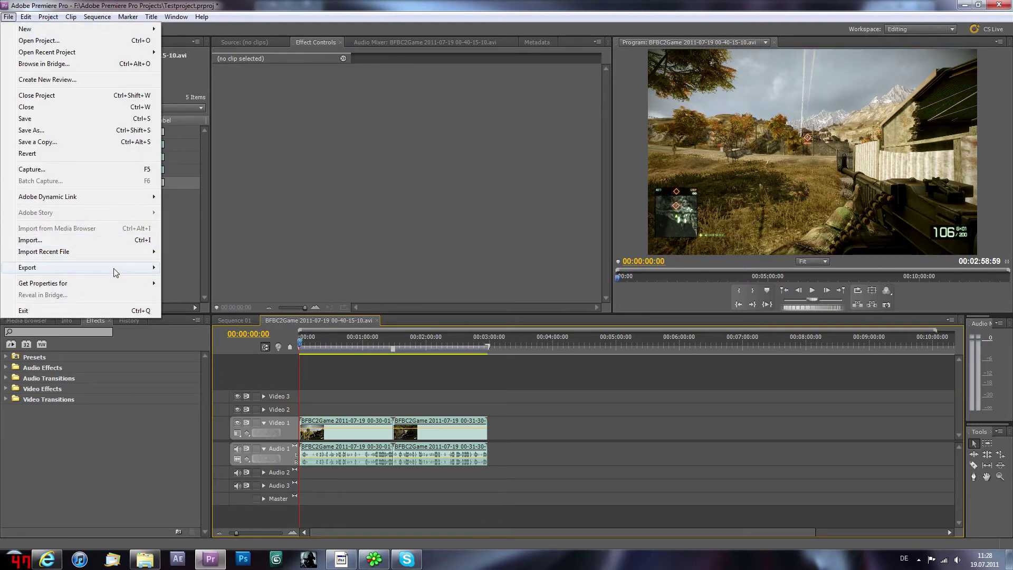
{"action": "mouse_move", "coordinate": [147, 270]}
{"action": "left_click", "coordinate": [204, 268]}
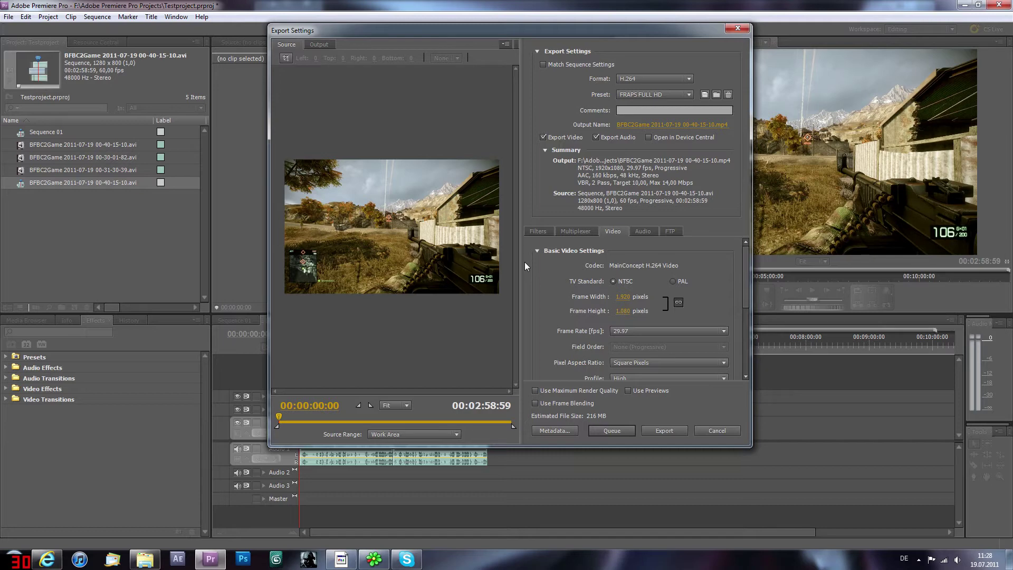
{"action": "left_click_drag", "start_coordinate": [637, 41], "coordinate": [572, 55]}
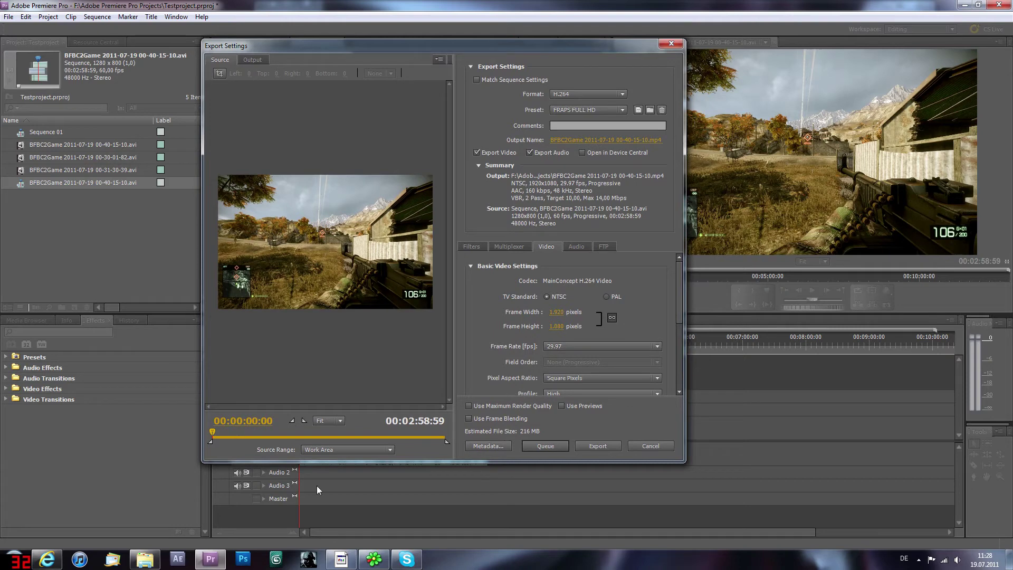
Step: Keep Work Area, H.264 format and FRAPS FULL HD preset, then review the Filters and Multiplexer tabs
{"action": "left_click", "coordinate": [344, 448]}
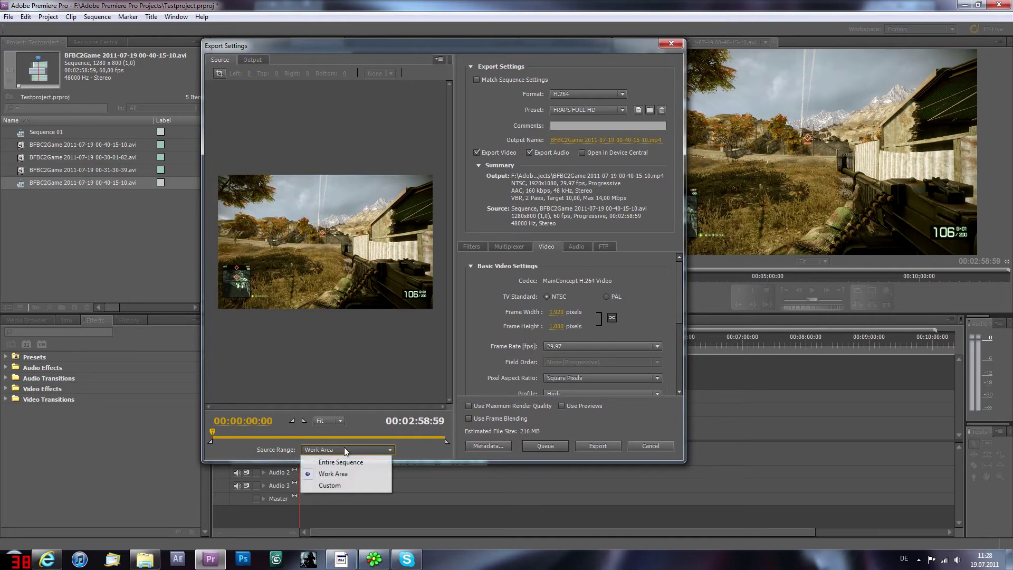
{"action": "left_click", "coordinate": [344, 447]}
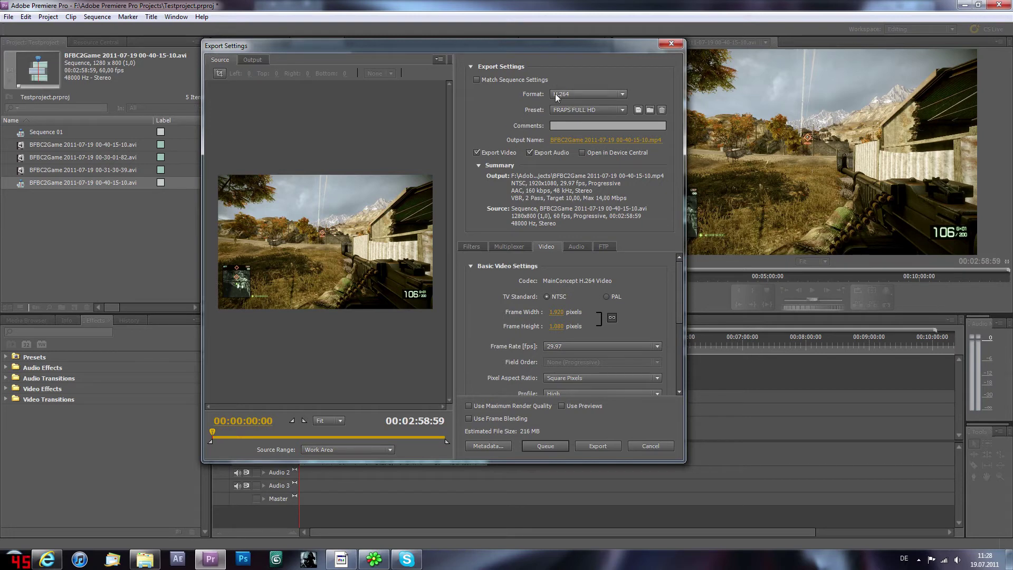
{"action": "left_click", "coordinate": [623, 95]}
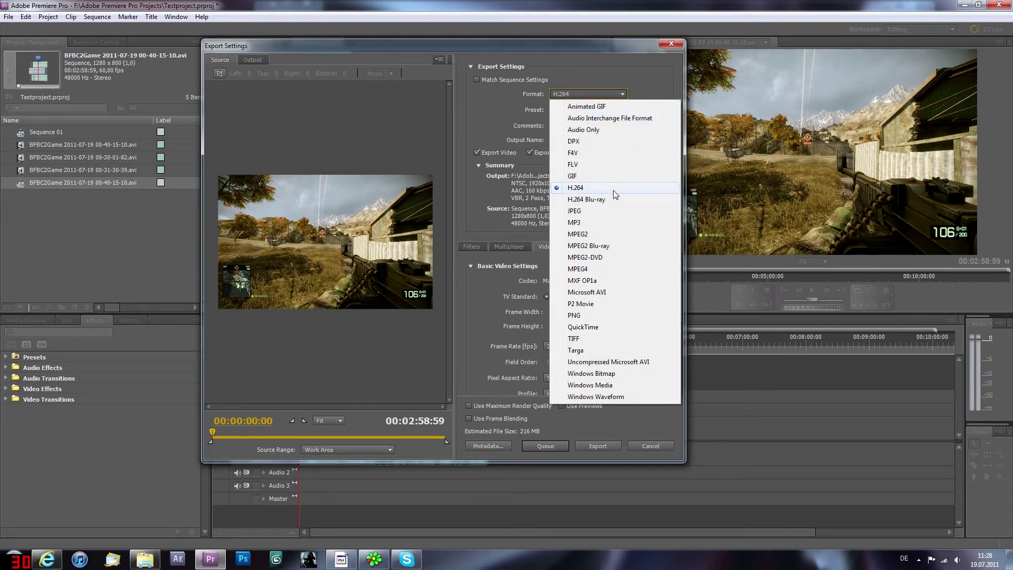
{"action": "left_click", "coordinate": [492, 113]}
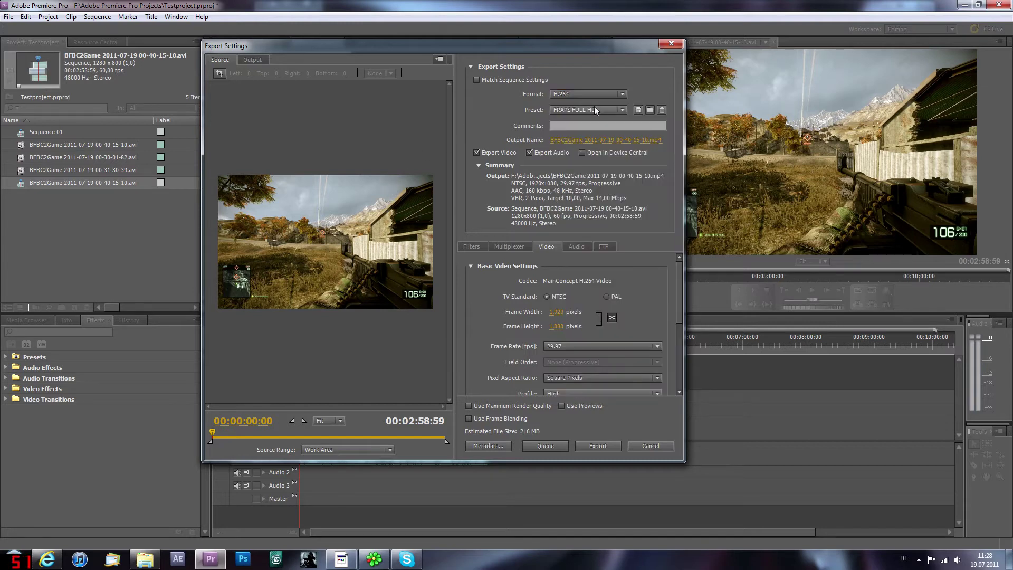
{"action": "left_click", "coordinate": [622, 110]}
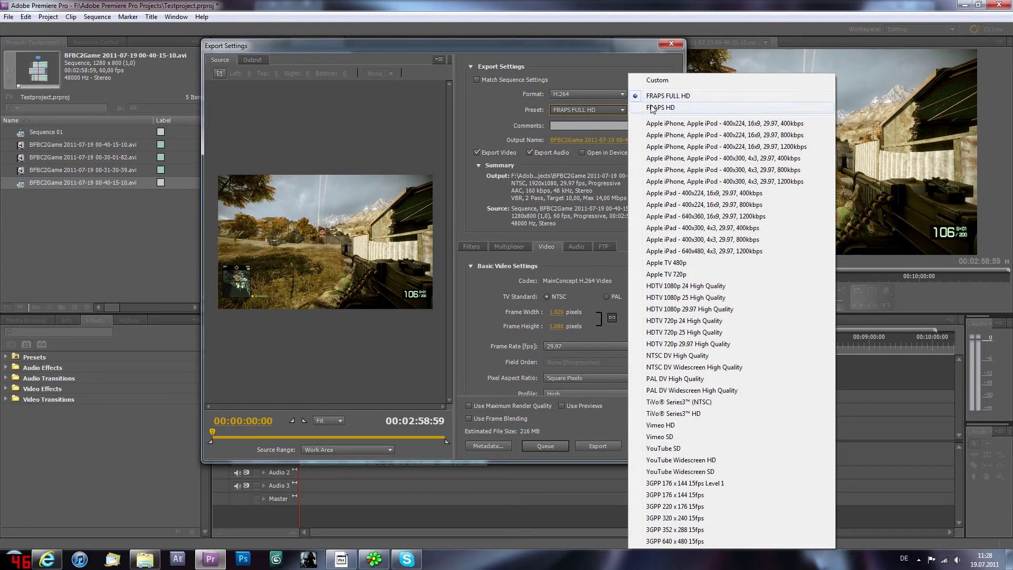
{"action": "left_click", "coordinate": [485, 134]}
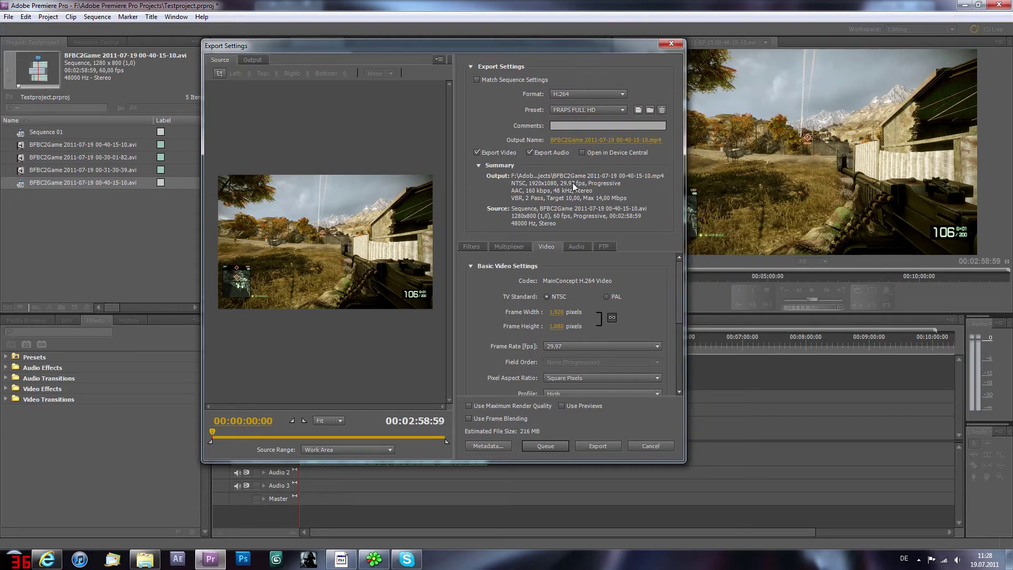
{"action": "left_click", "coordinate": [476, 249]}
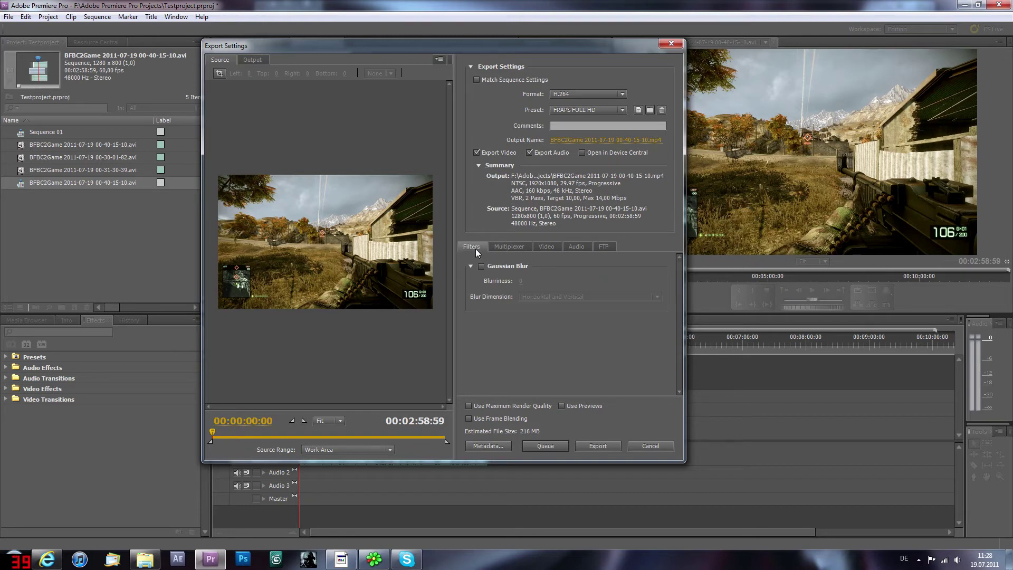
{"action": "left_click", "coordinate": [510, 243]}
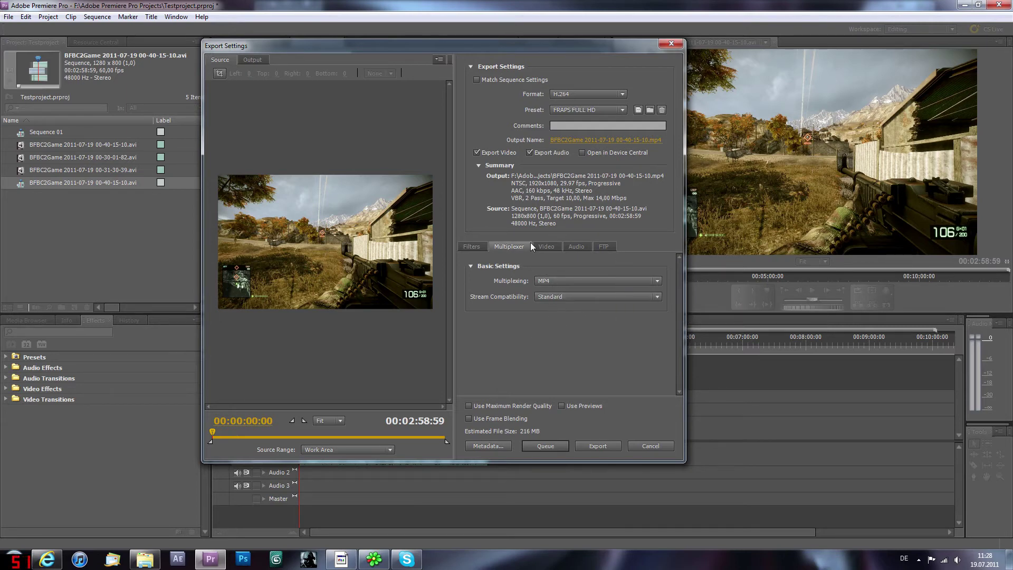
Step: Set the export frame size to 1916 x 1078 and the frame rate to 29.97 fps
{"action": "left_click", "coordinate": [555, 248]}
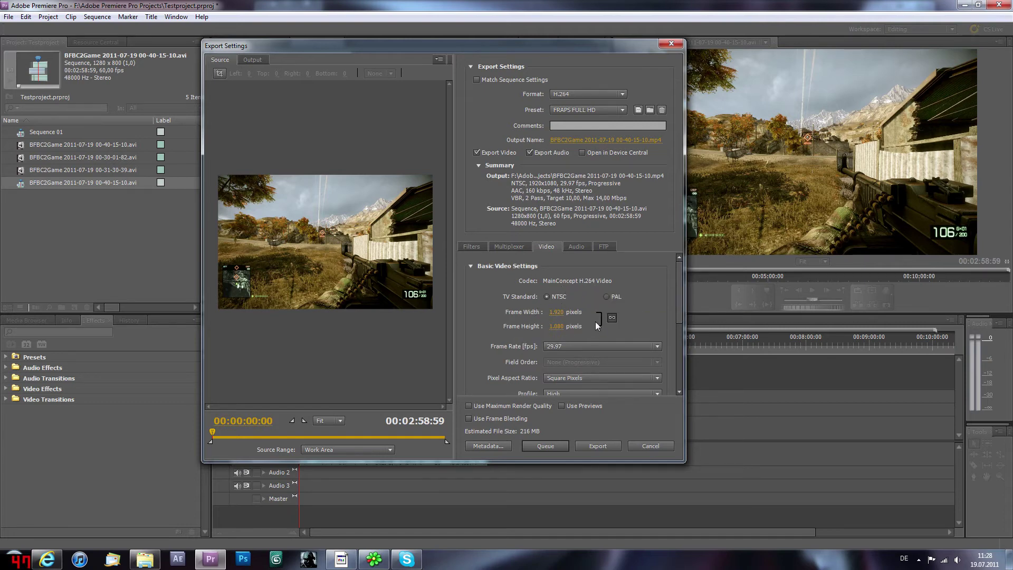
{"action": "scroll", "coordinate": [595, 321], "scroll_direction": "down", "scroll_amount": 1}
{"action": "left_click_drag", "start_coordinate": [590, 314], "coordinate": [581, 311]}
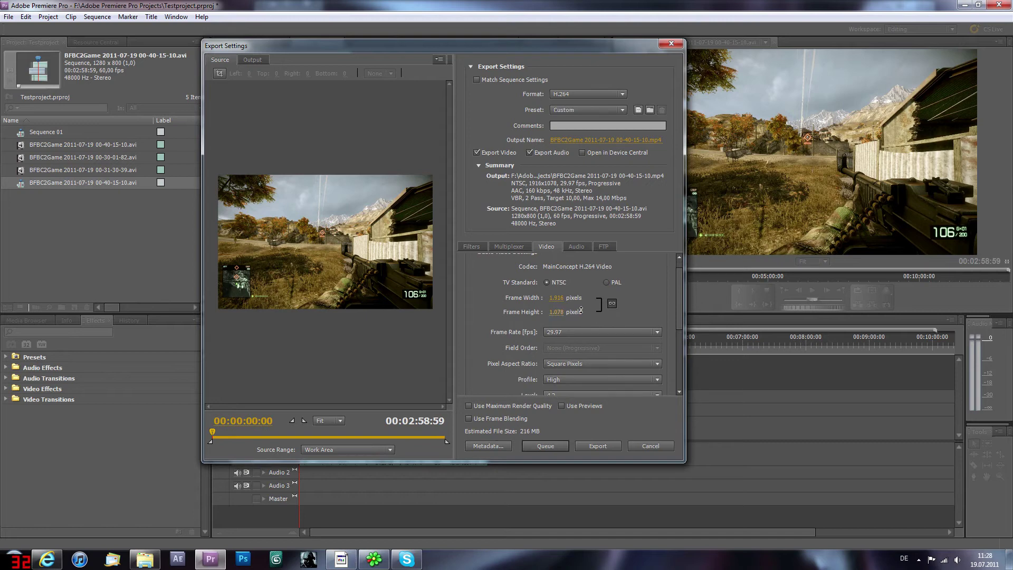
{"action": "scroll", "coordinate": [559, 324], "scroll_direction": "up", "scroll_amount": 1}
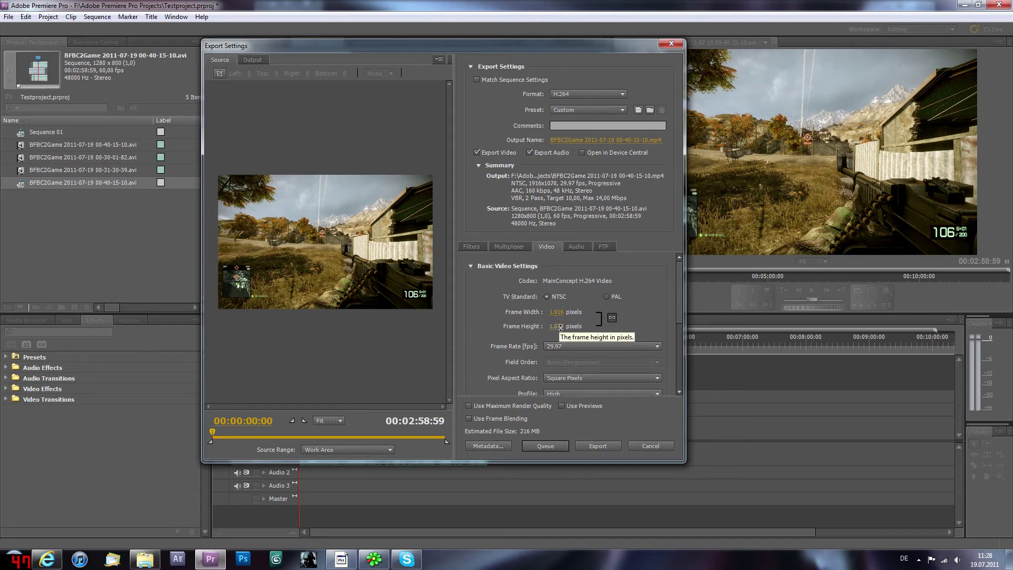
{"action": "left_click", "coordinate": [655, 346]}
{"action": "left_click", "coordinate": [654, 305]}
{"action": "scroll", "coordinate": [527, 294], "scroll_direction": "down", "scroll_amount": 3}
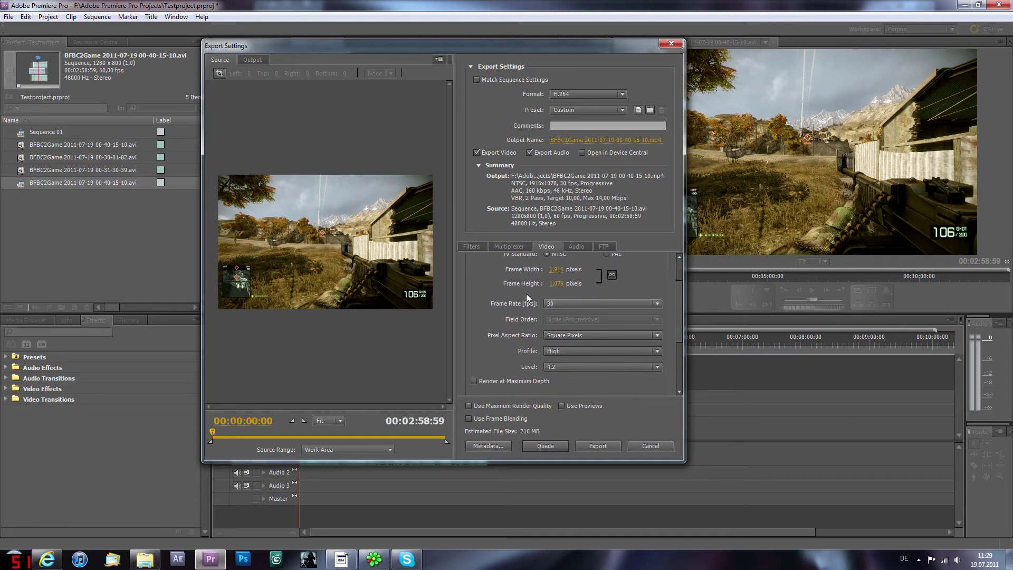
{"action": "left_click", "coordinate": [582, 303]}
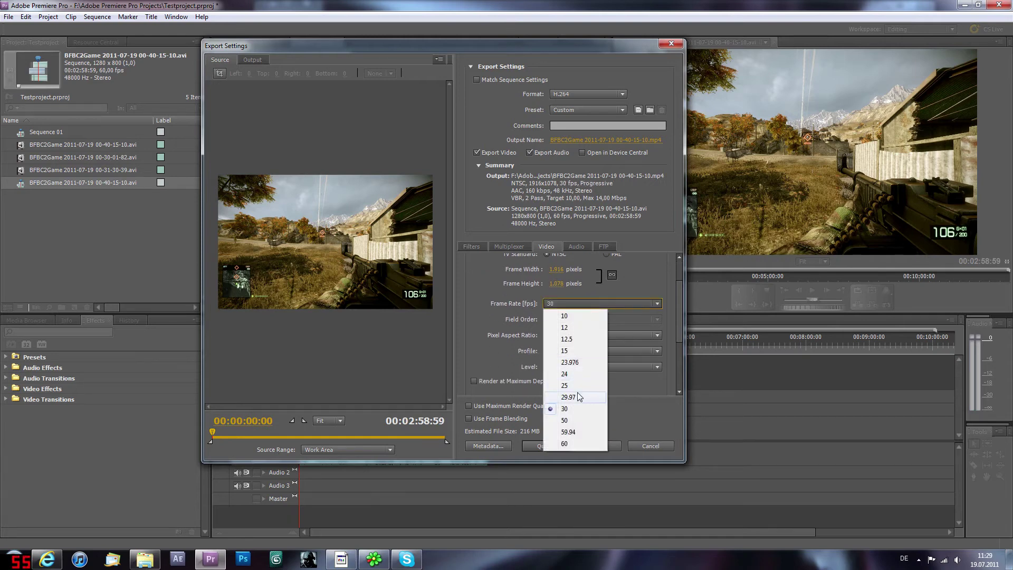
{"action": "left_click", "coordinate": [579, 397]}
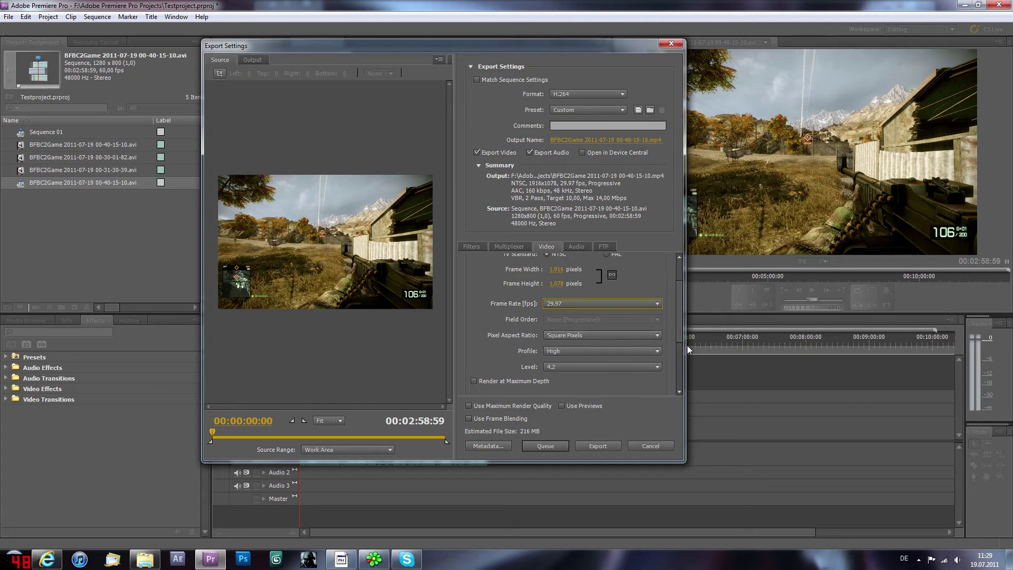
Step: Keep High profile level 4.2 and use VBR, 2 Pass at 10 Mbps target, 14 Mbps maximum
{"action": "left_click_drag", "start_coordinate": [676, 316], "coordinate": [676, 344]}
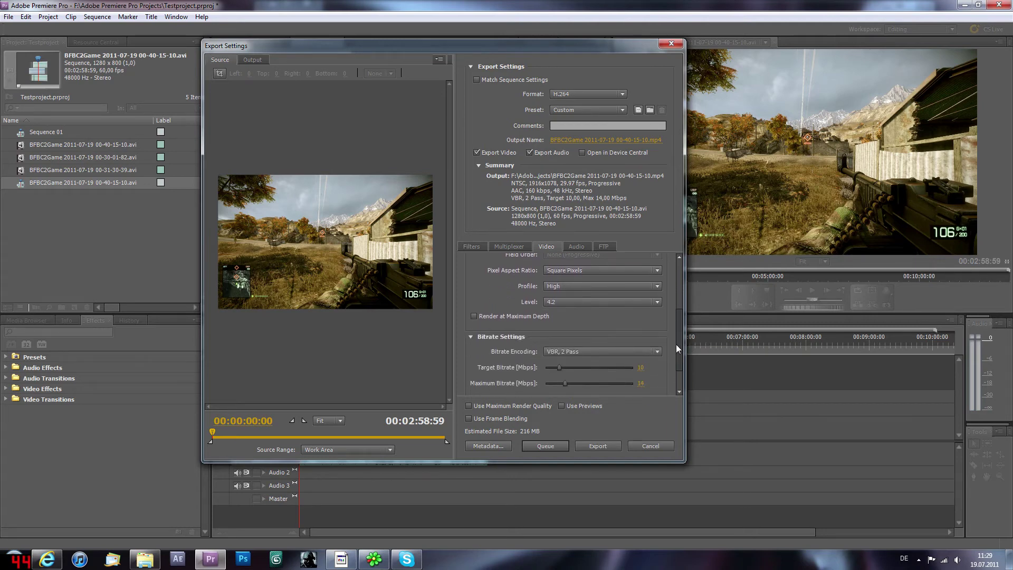
{"action": "left_click", "coordinate": [607, 287]}
{"action": "left_click", "coordinate": [569, 322]}
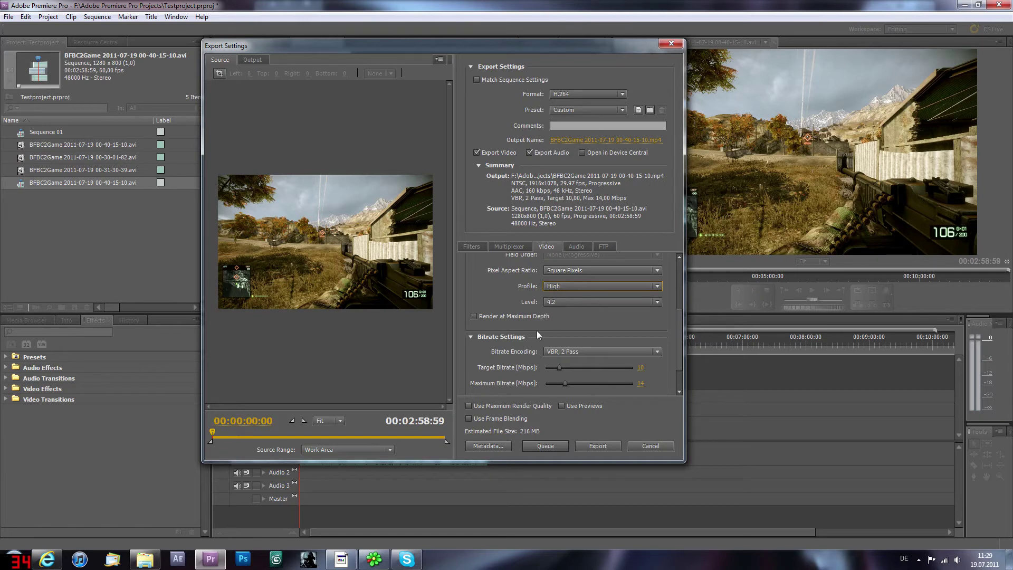
{"action": "left_click", "coordinate": [597, 303]}
{"action": "left_click", "coordinate": [597, 304]}
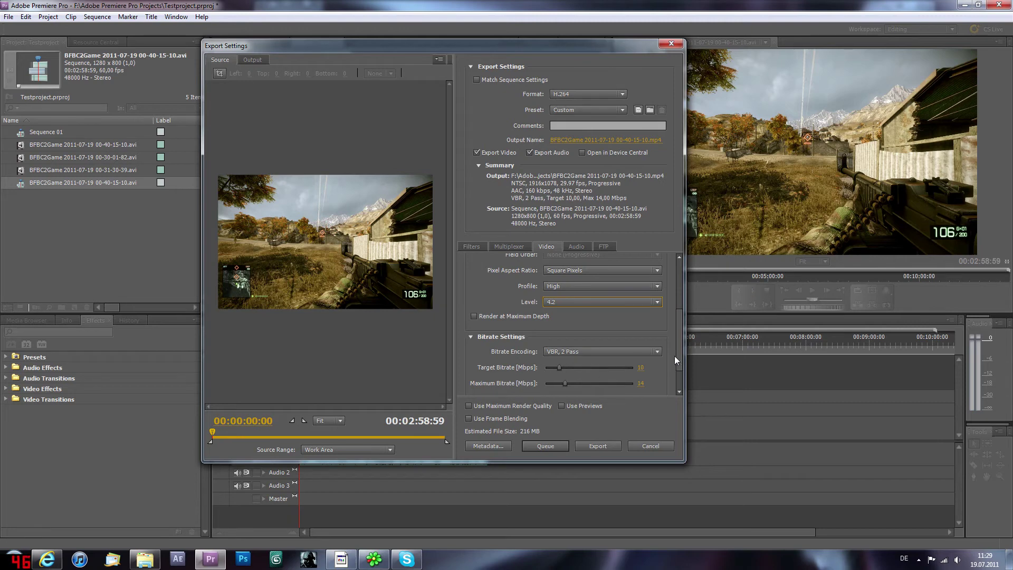
{"action": "left_click_drag", "start_coordinate": [679, 348], "coordinate": [681, 366]}
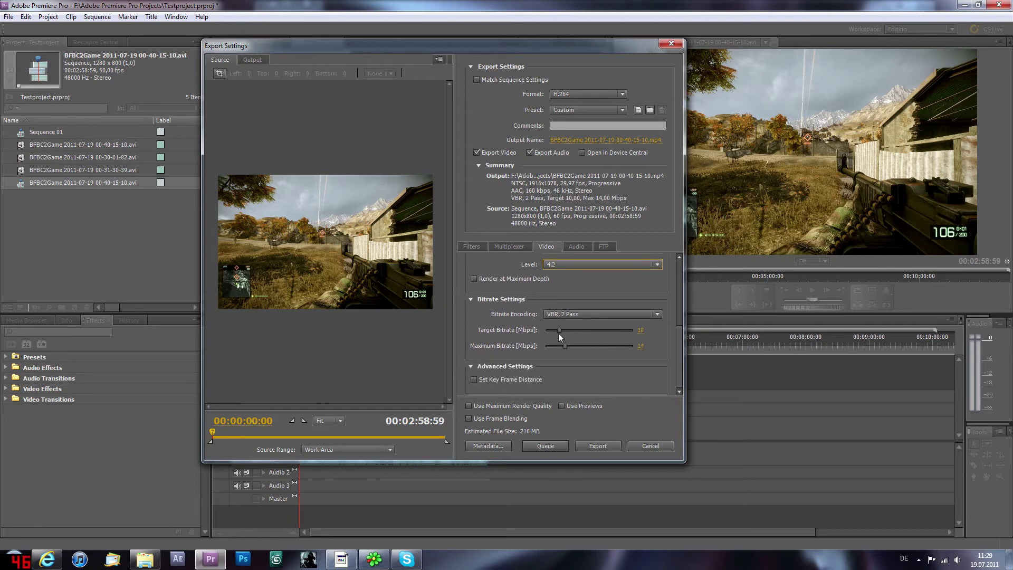
{"action": "left_click", "coordinate": [616, 314]}
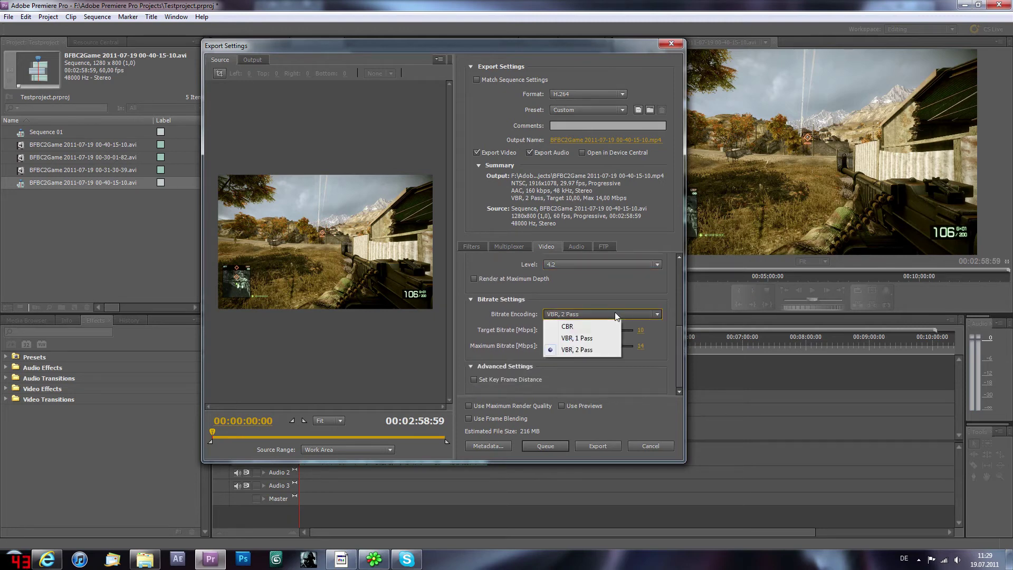
{"action": "left_click", "coordinate": [600, 350]}
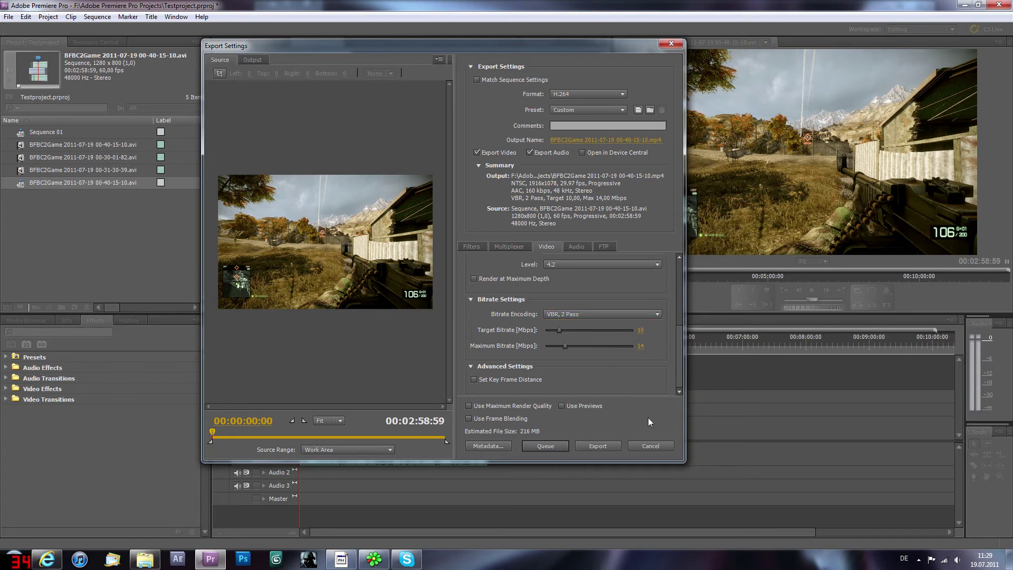
{"action": "left_click_drag", "start_coordinate": [613, 49], "coordinate": [558, 62]}
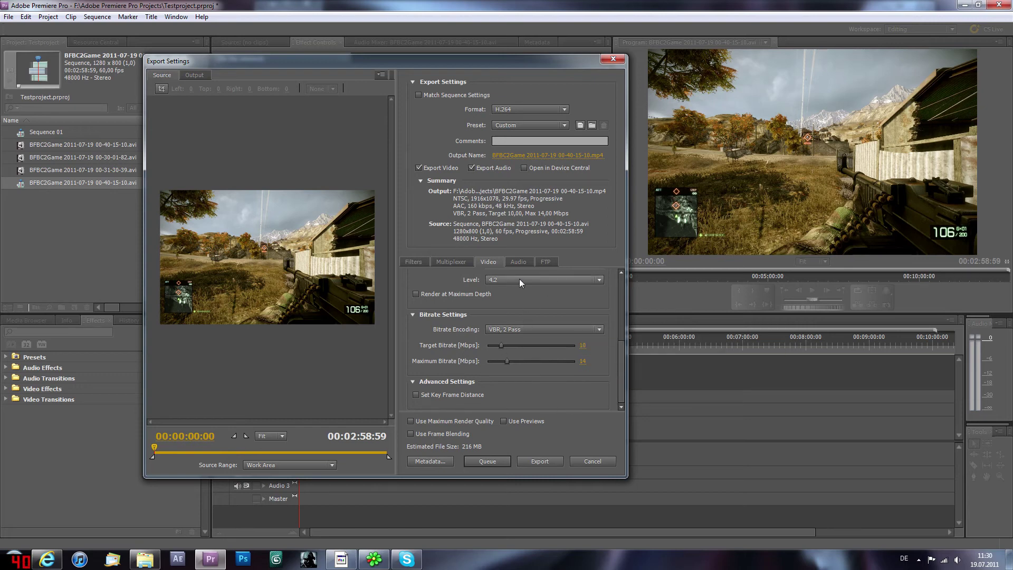
Step: Keep audio quality High, review the FTP and Multiplexer tabs, and enable Use Maximum Render Quality
{"action": "left_click", "coordinate": [526, 263]}
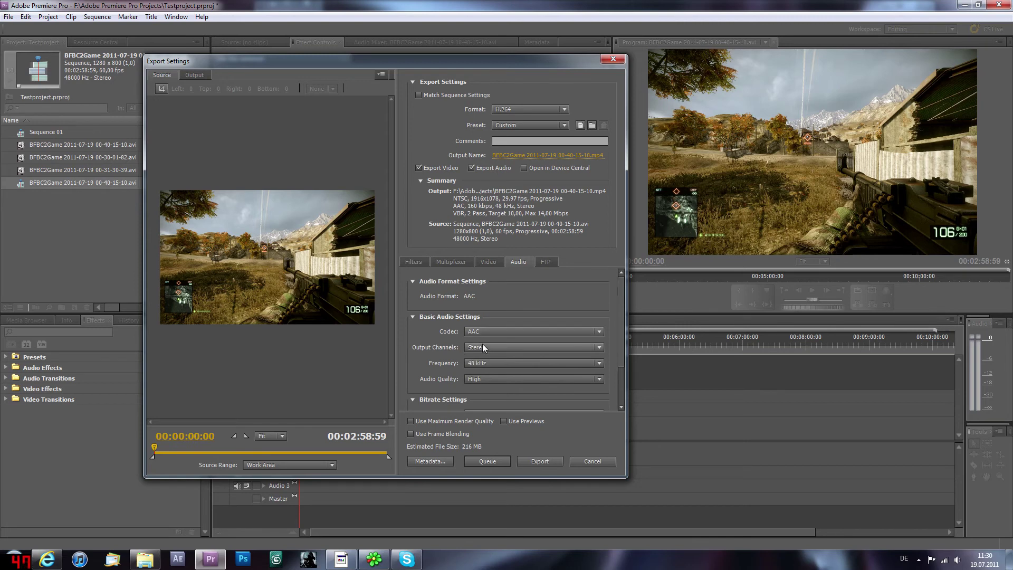
{"action": "left_click", "coordinate": [556, 380]}
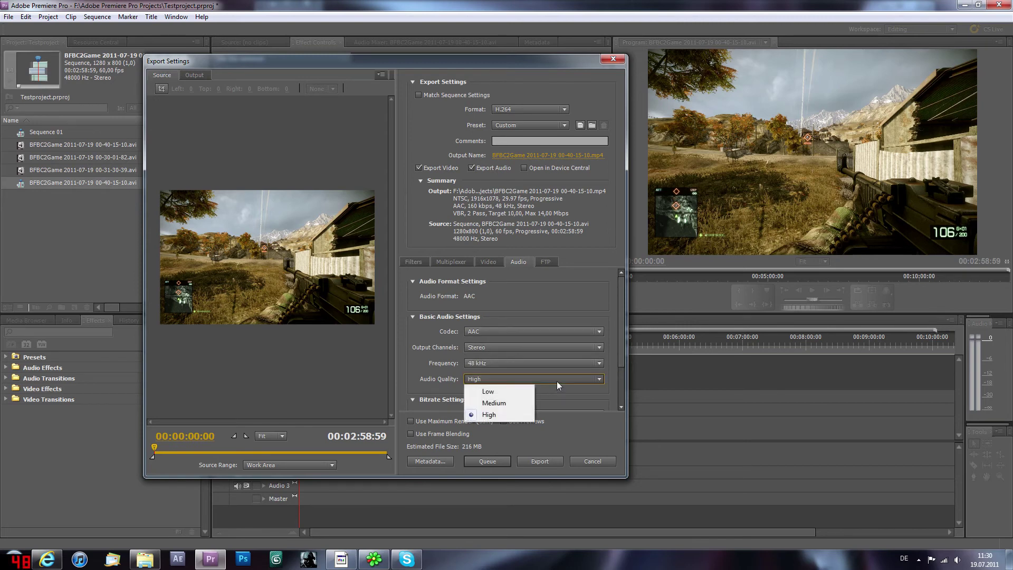
{"action": "left_click", "coordinate": [477, 413]}
{"action": "left_click", "coordinate": [548, 262]}
{"action": "scroll", "coordinate": [515, 308], "scroll_direction": "down", "scroll_amount": 2}
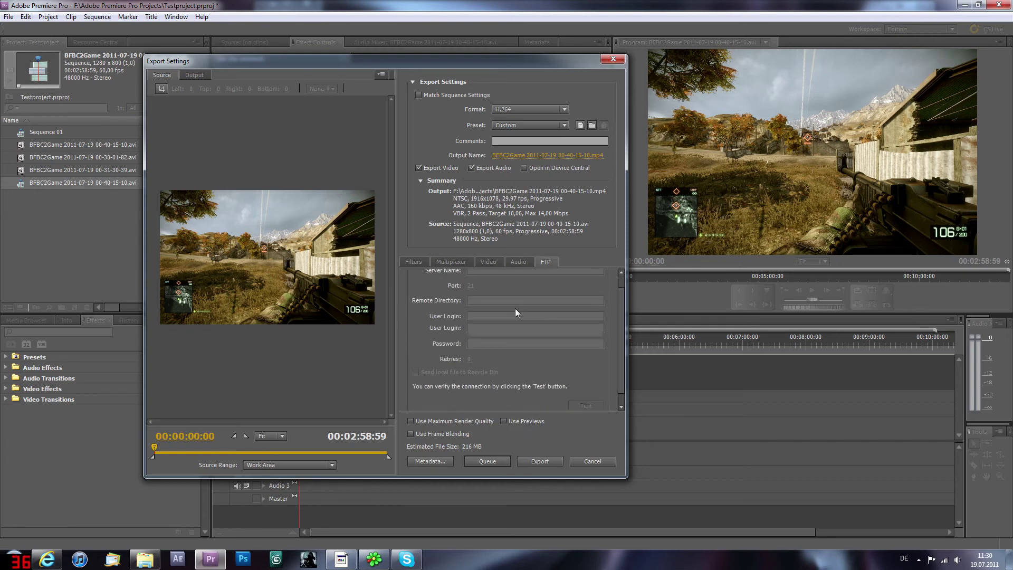
{"action": "left_click", "coordinate": [449, 261]}
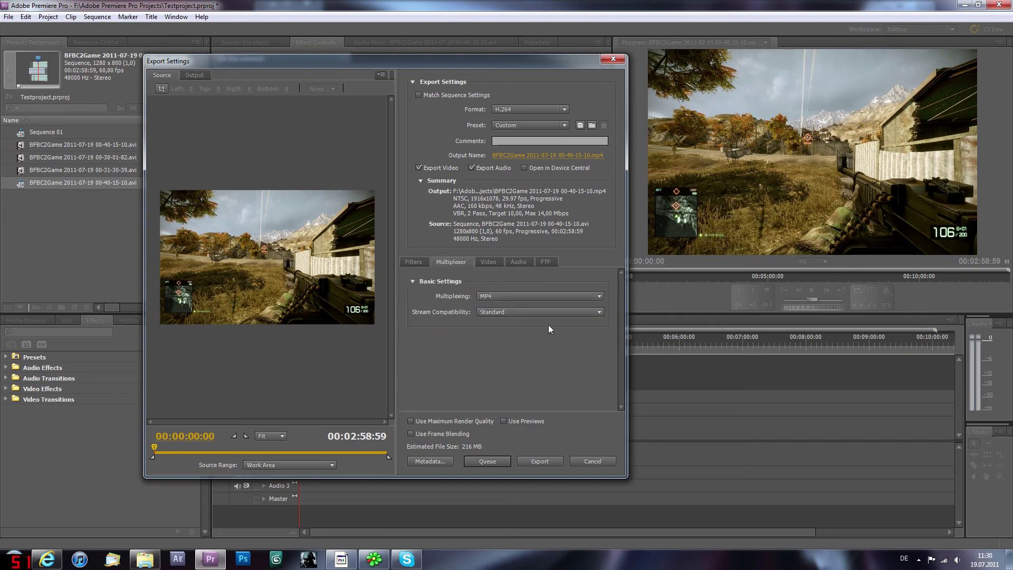
{"action": "left_click", "coordinate": [485, 261]}
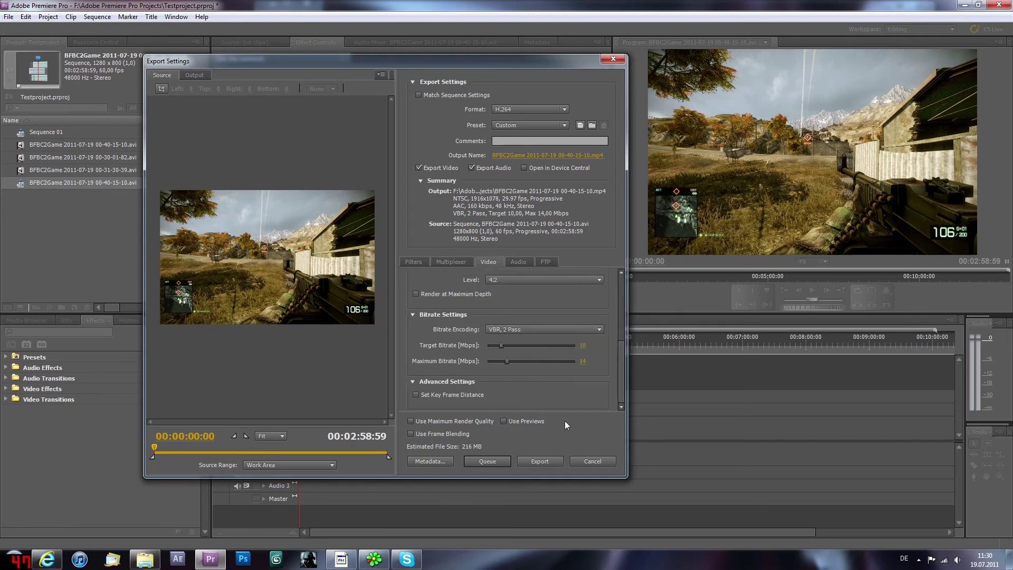
{"action": "left_click", "coordinate": [445, 424]}
Step: Queue the H.264 MP4 export in Media Encoder, confirm the job is listed, and close the encoder
{"action": "left_click", "coordinate": [478, 461]}
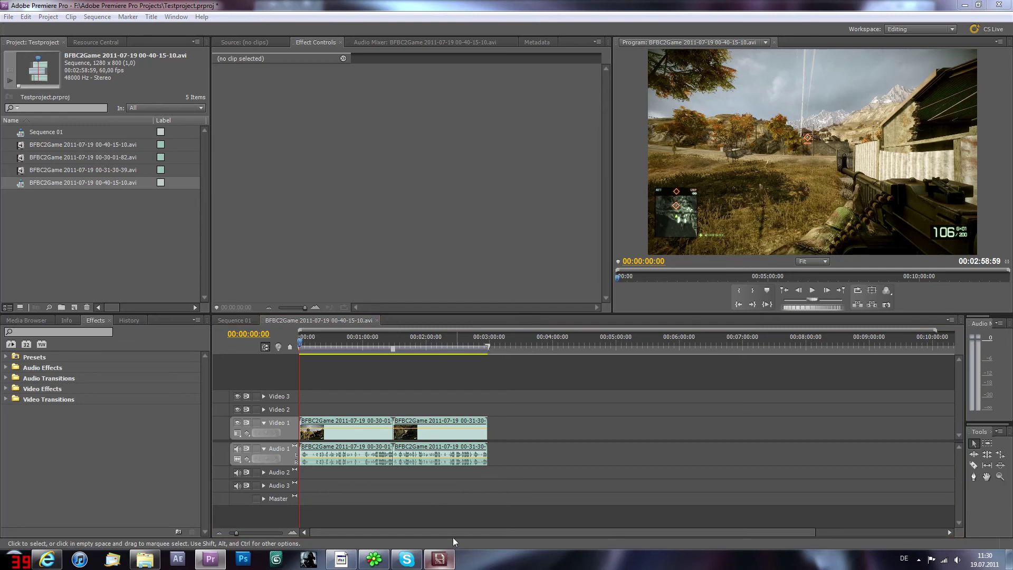
{"action": "left_click", "coordinate": [441, 559]}
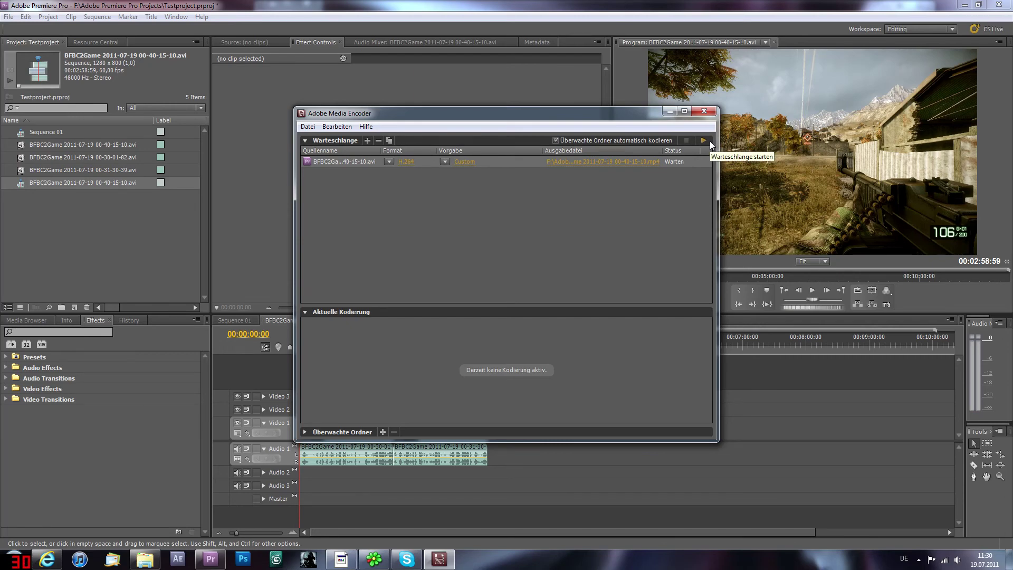
{"action": "left_click", "coordinate": [704, 111]}
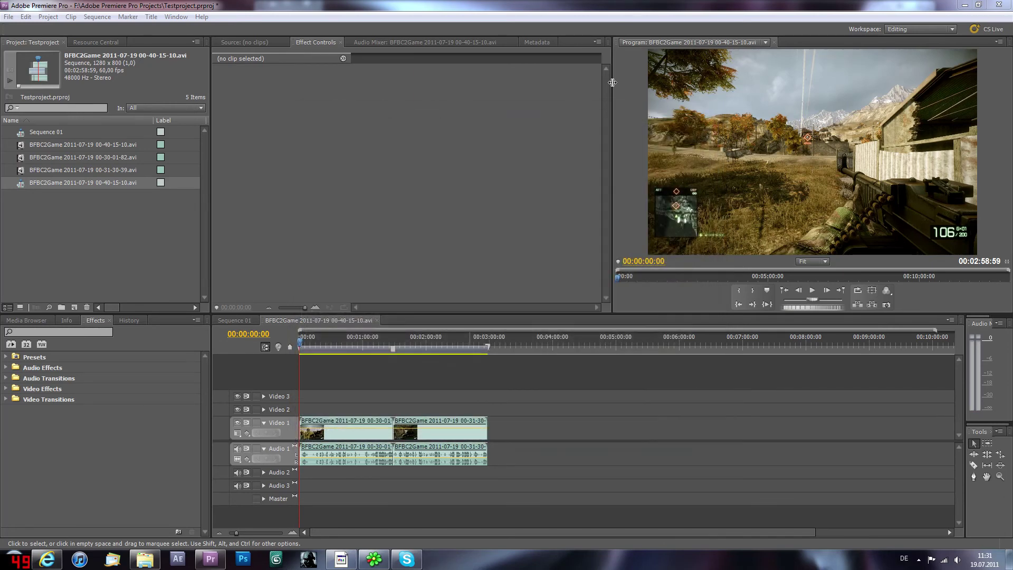
Step: Show the Audio Mixer and record-enable Audio 1 and Audio 3, dismissing the audio hardware warnings
{"action": "left_click", "coordinate": [223, 43]}
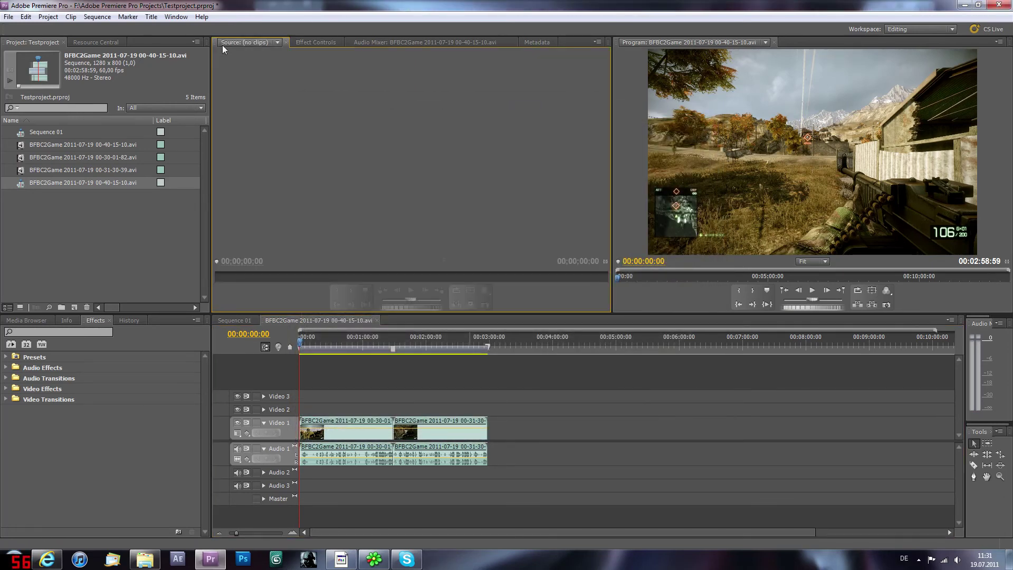
{"action": "left_click", "coordinate": [413, 42]}
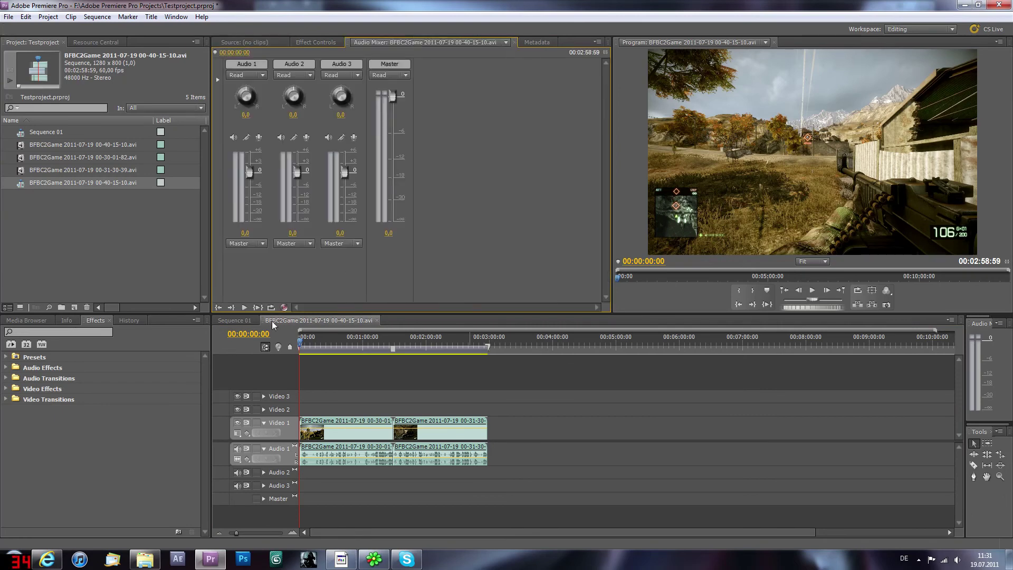
{"action": "left_click", "coordinate": [260, 137]}
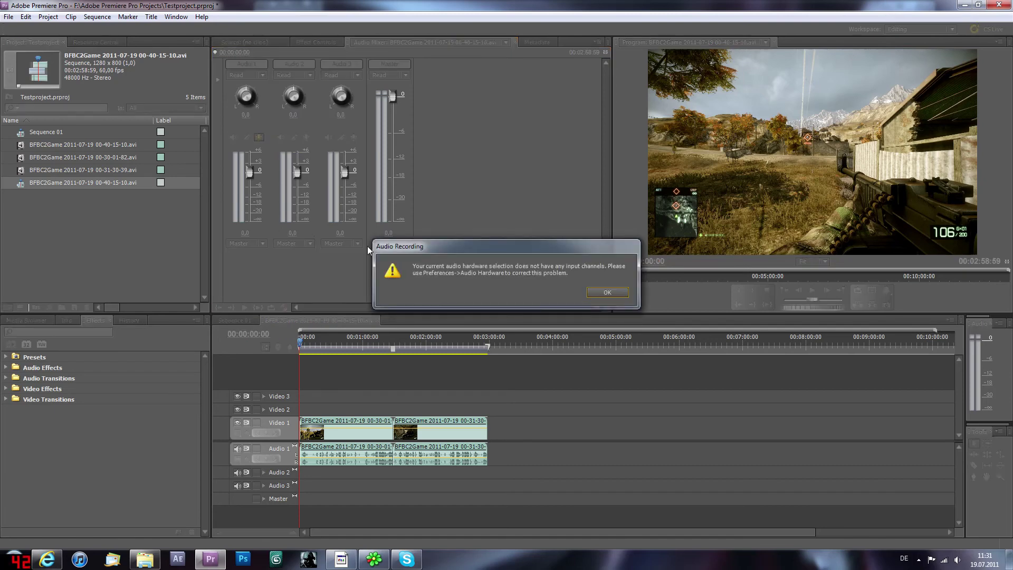
{"action": "left_click", "coordinate": [599, 293]}
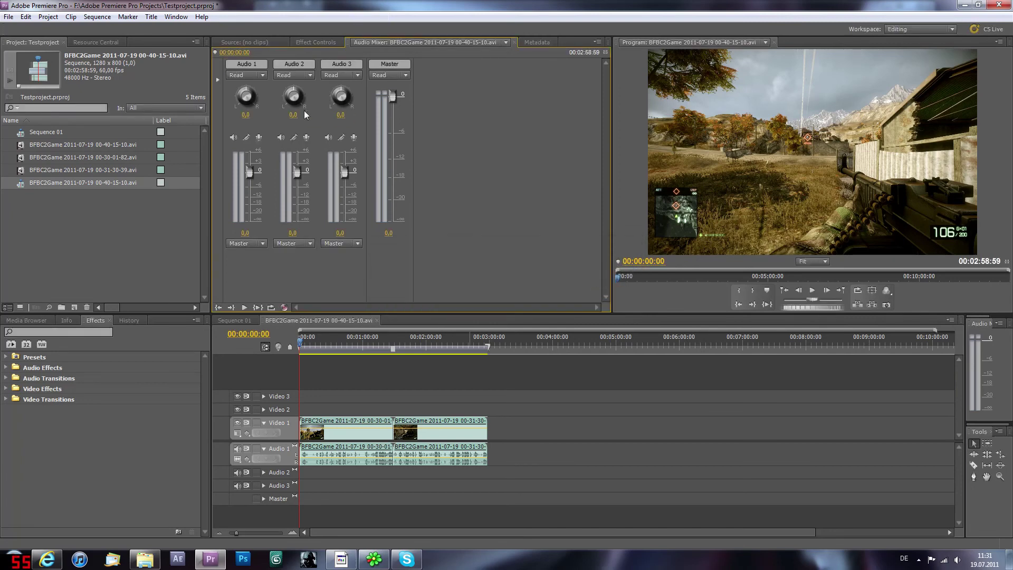
{"action": "left_click", "coordinate": [355, 137]}
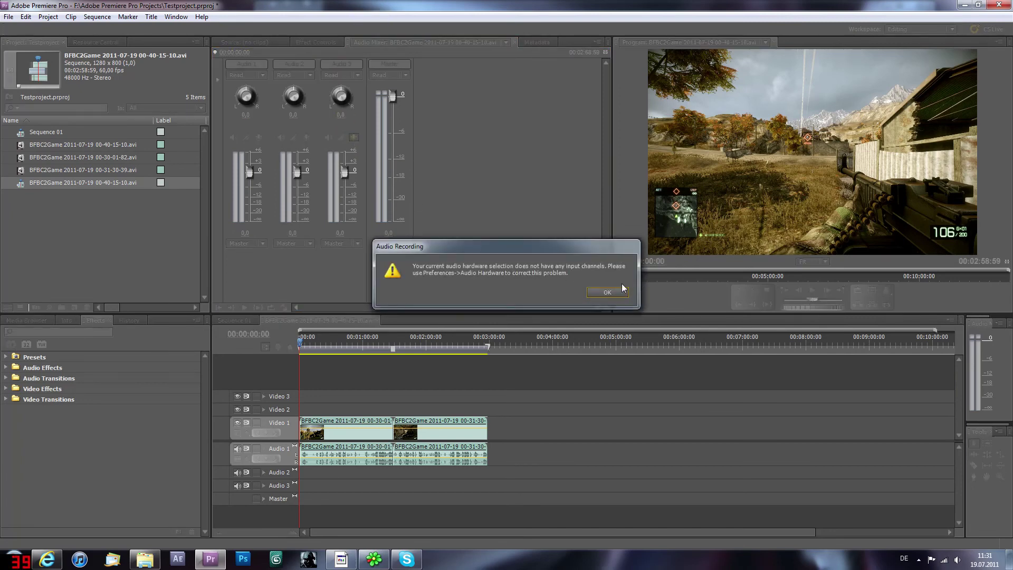
{"action": "left_click", "coordinate": [622, 293]}
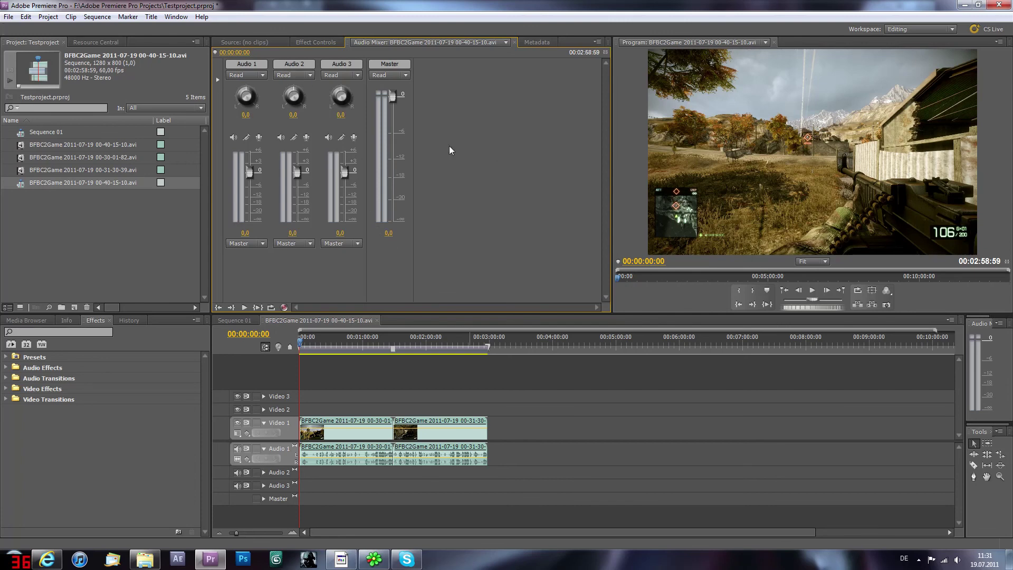
Step: Arm the mixer's record button and start playback to record commentary, dismissing the recording error
{"action": "left_click", "coordinate": [284, 308]}
{"action": "left_click", "coordinate": [243, 307]}
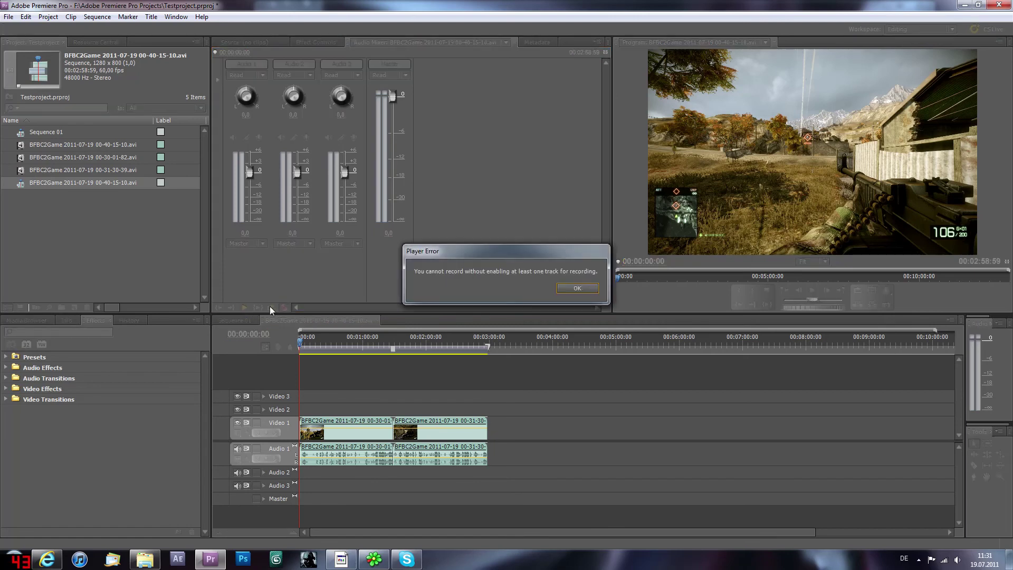
{"action": "left_click", "coordinate": [575, 288]}
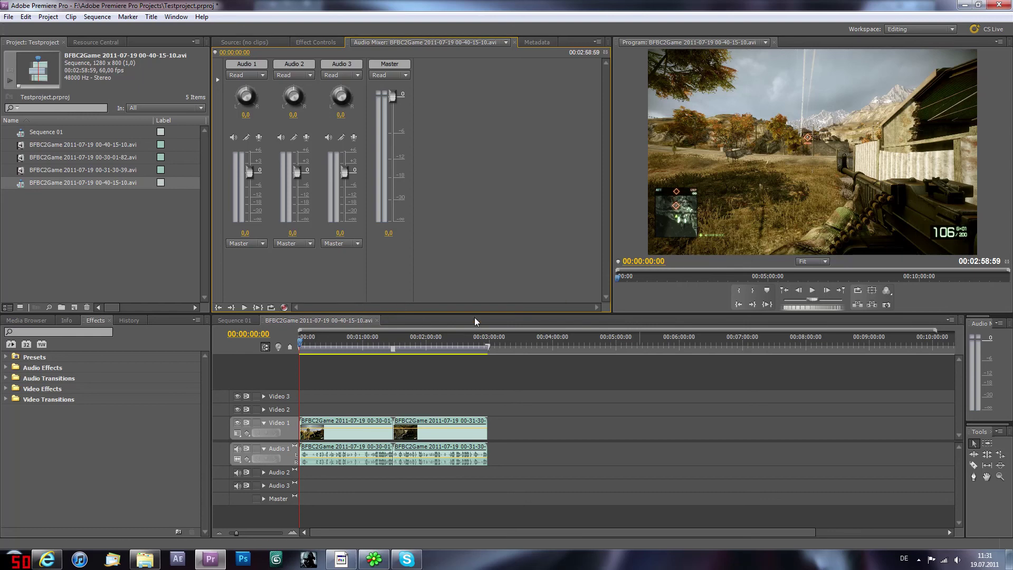
{"action": "left_click", "coordinate": [461, 342]}
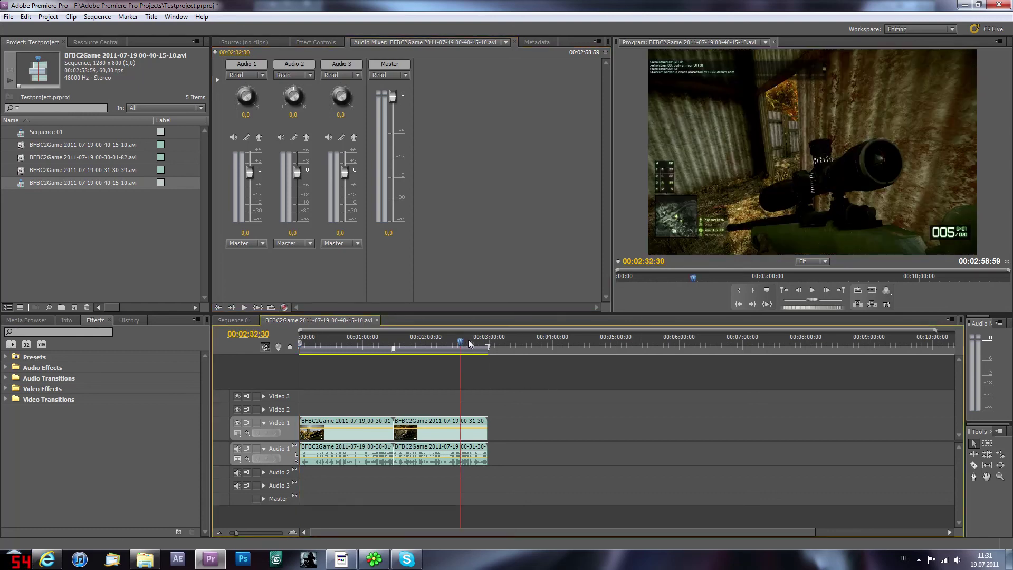
{"action": "left_click_drag", "start_coordinate": [469, 343], "coordinate": [196, 371]}
{"action": "left_click", "coordinate": [111, 306]}
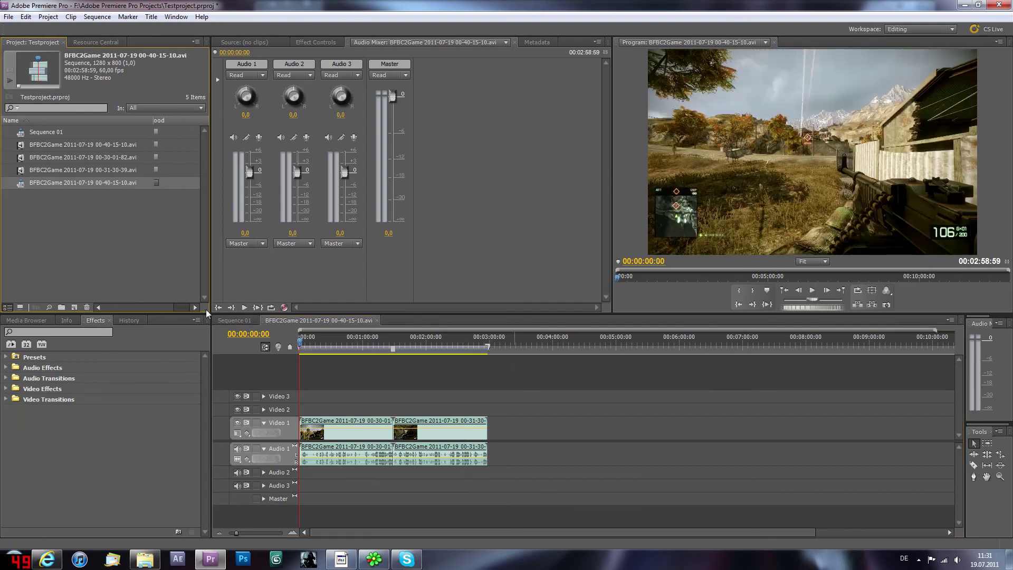